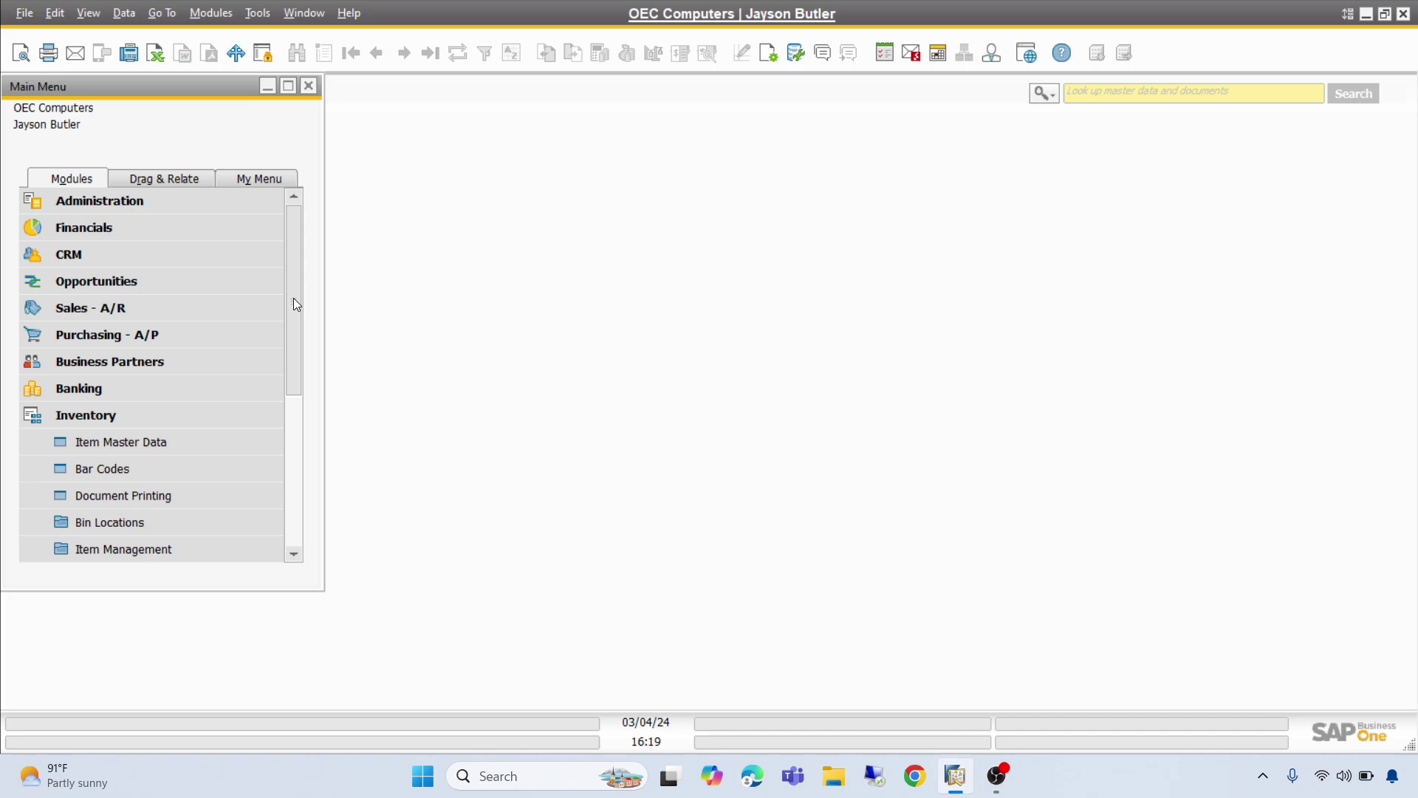
# Step: Look up the item RM001 LANDED COST in Item Master Data by searching descriptions for LANDED C, and review its record
pyautogui.click(130, 440)
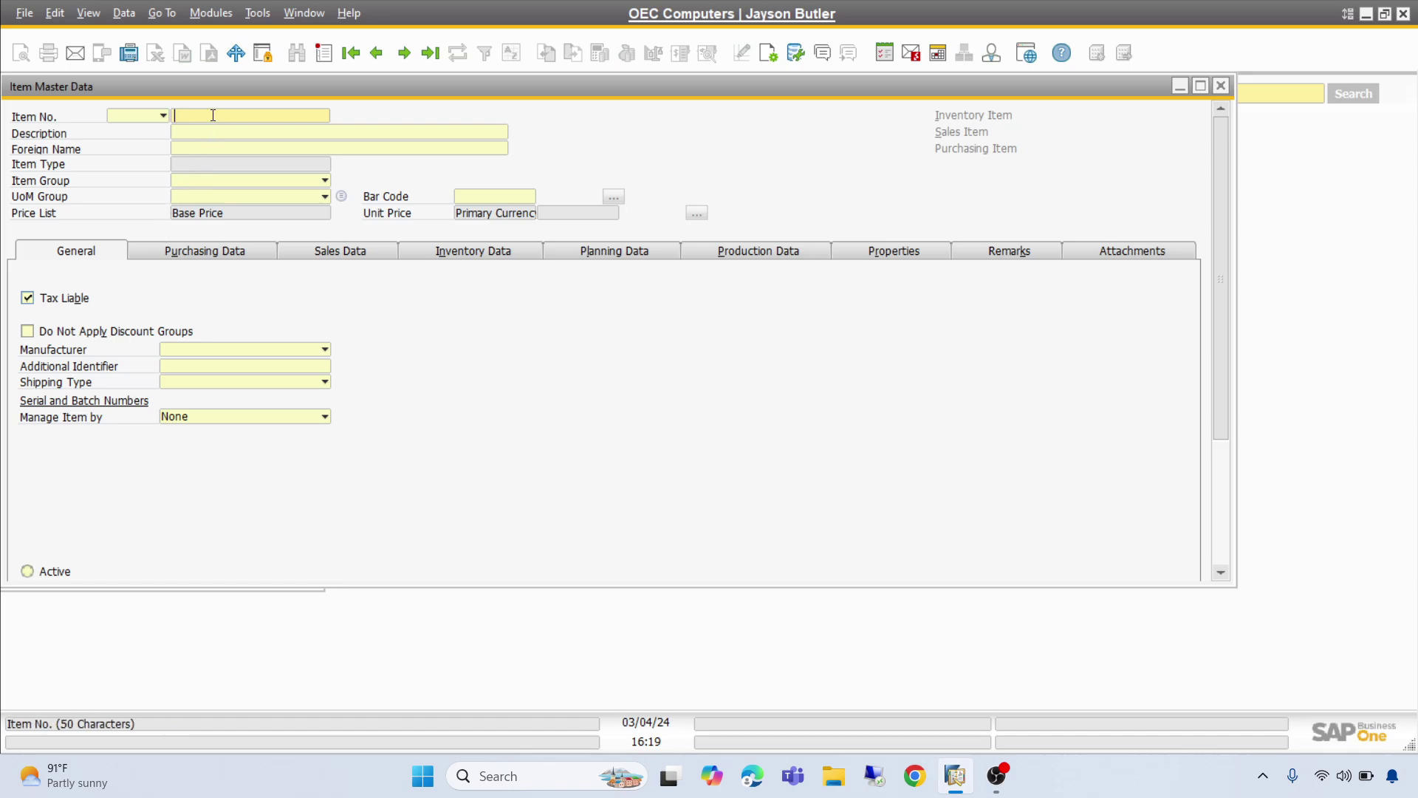
pyautogui.press('Tab')
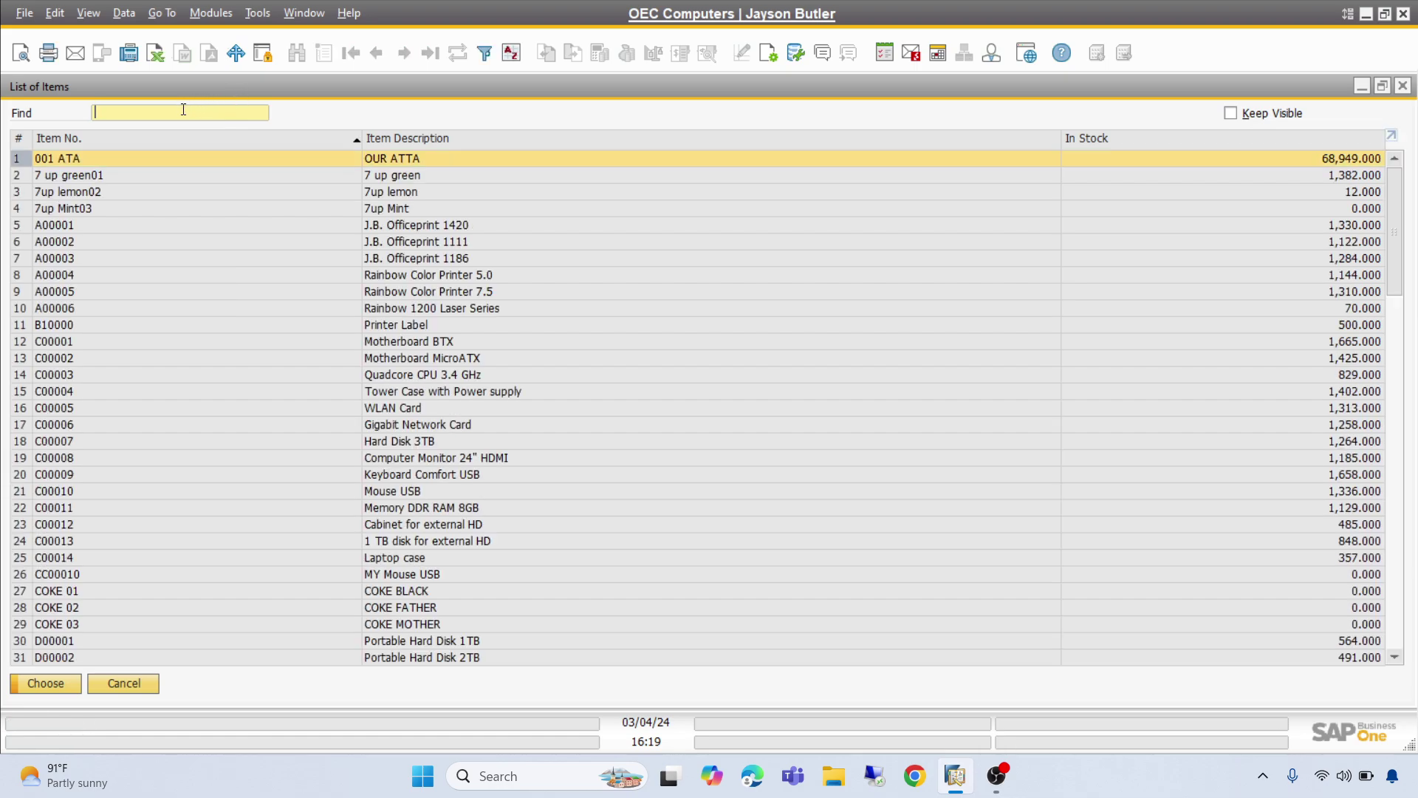
pyautogui.write('LANDED')
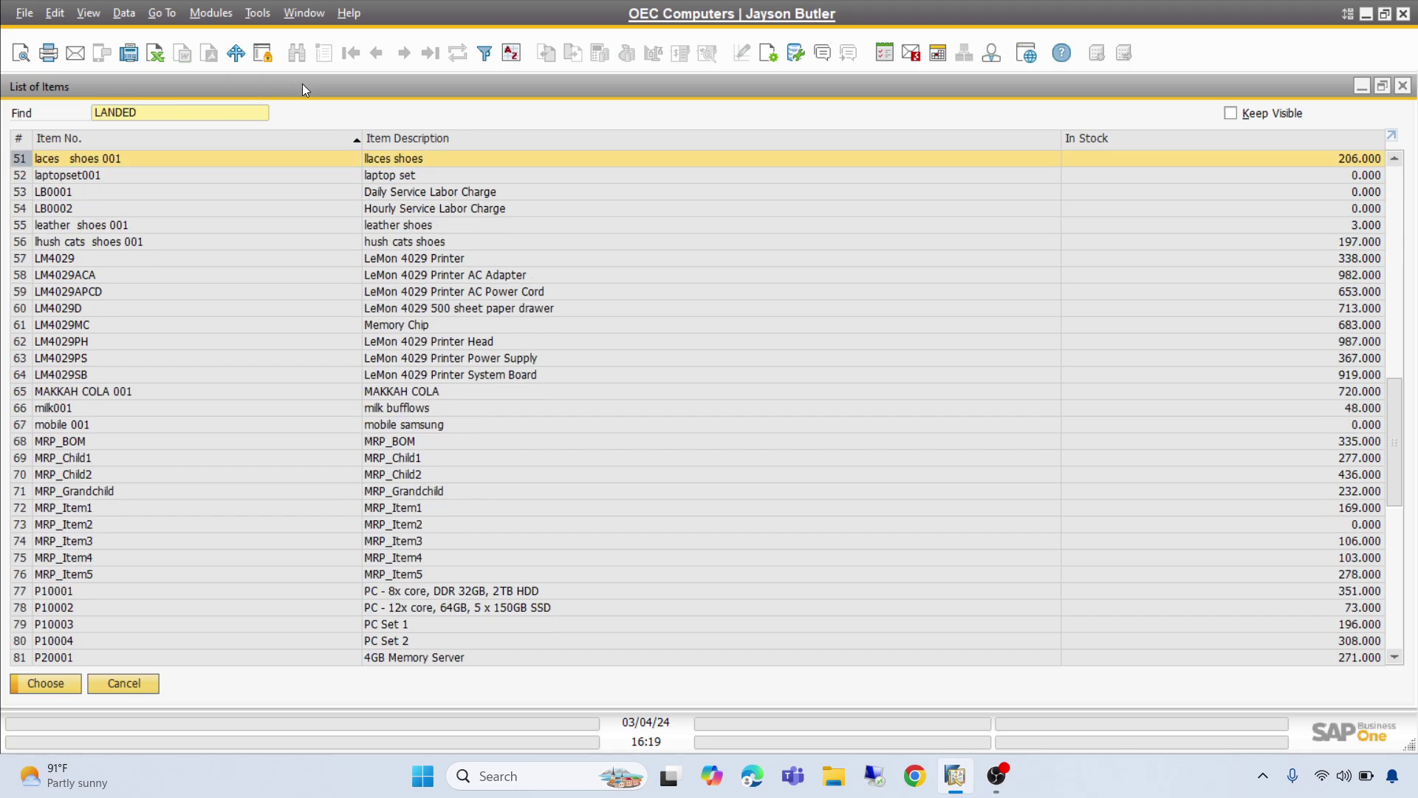
pyautogui.doubleClick(385, 137)
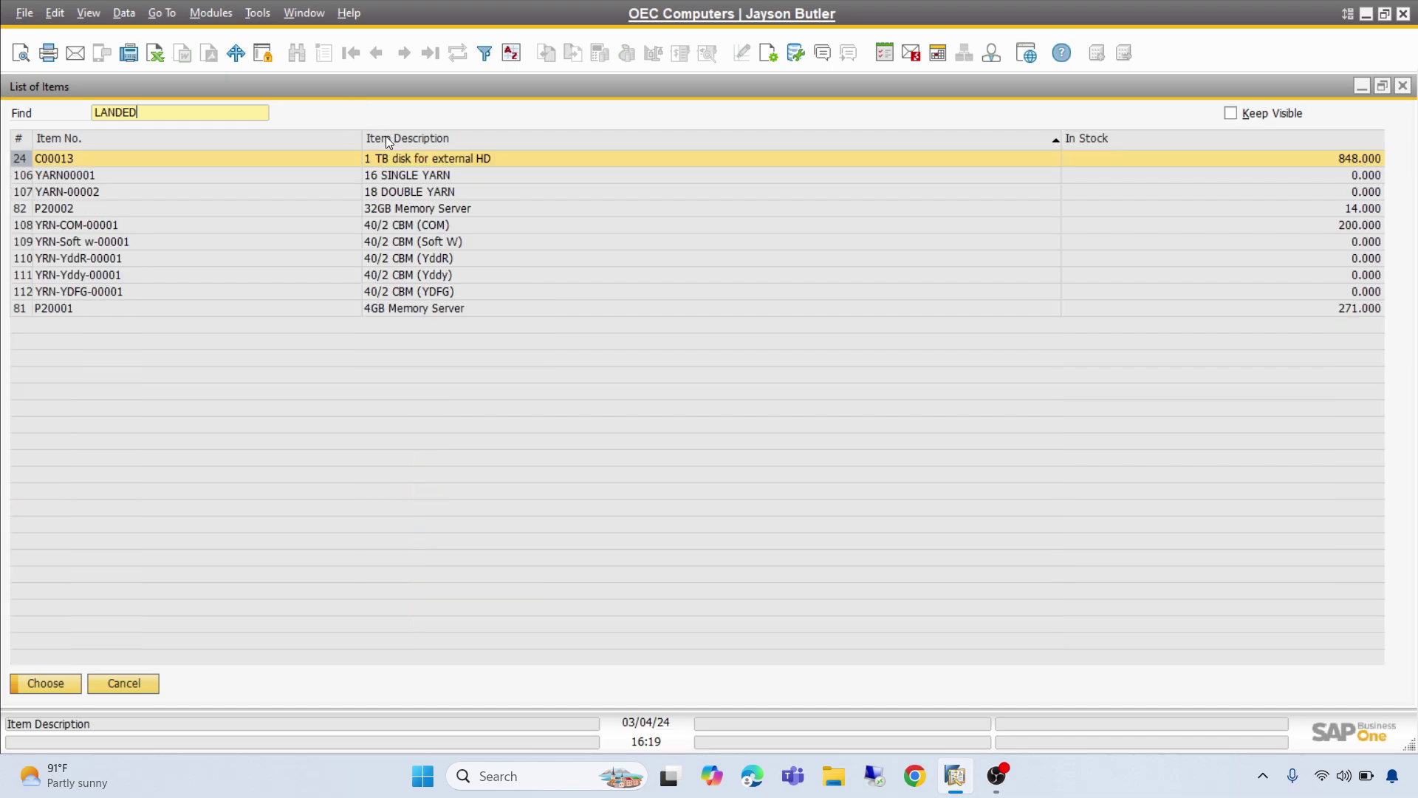
pyautogui.doubleClick(386, 137)
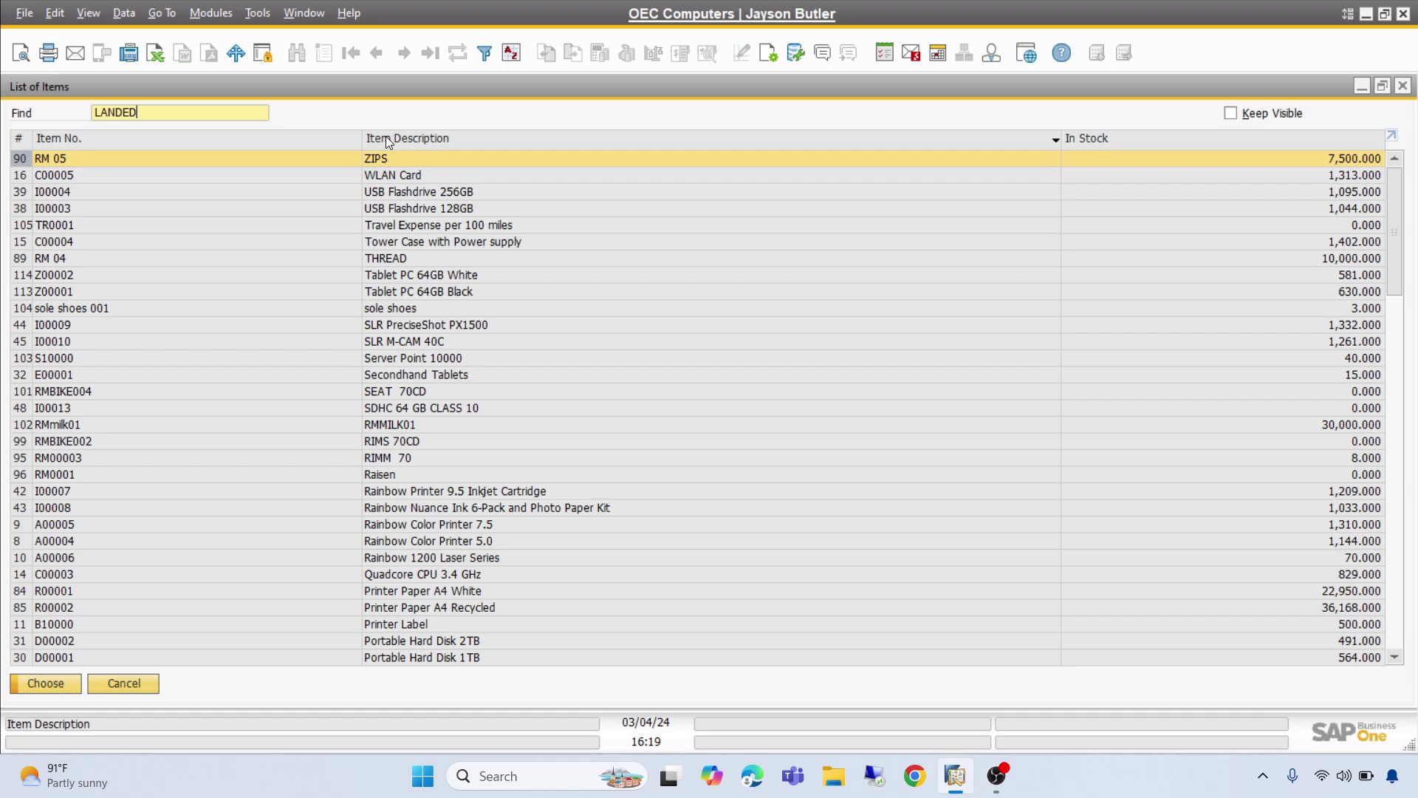
pyautogui.doubleClick(386, 138)
pyautogui.write('C')
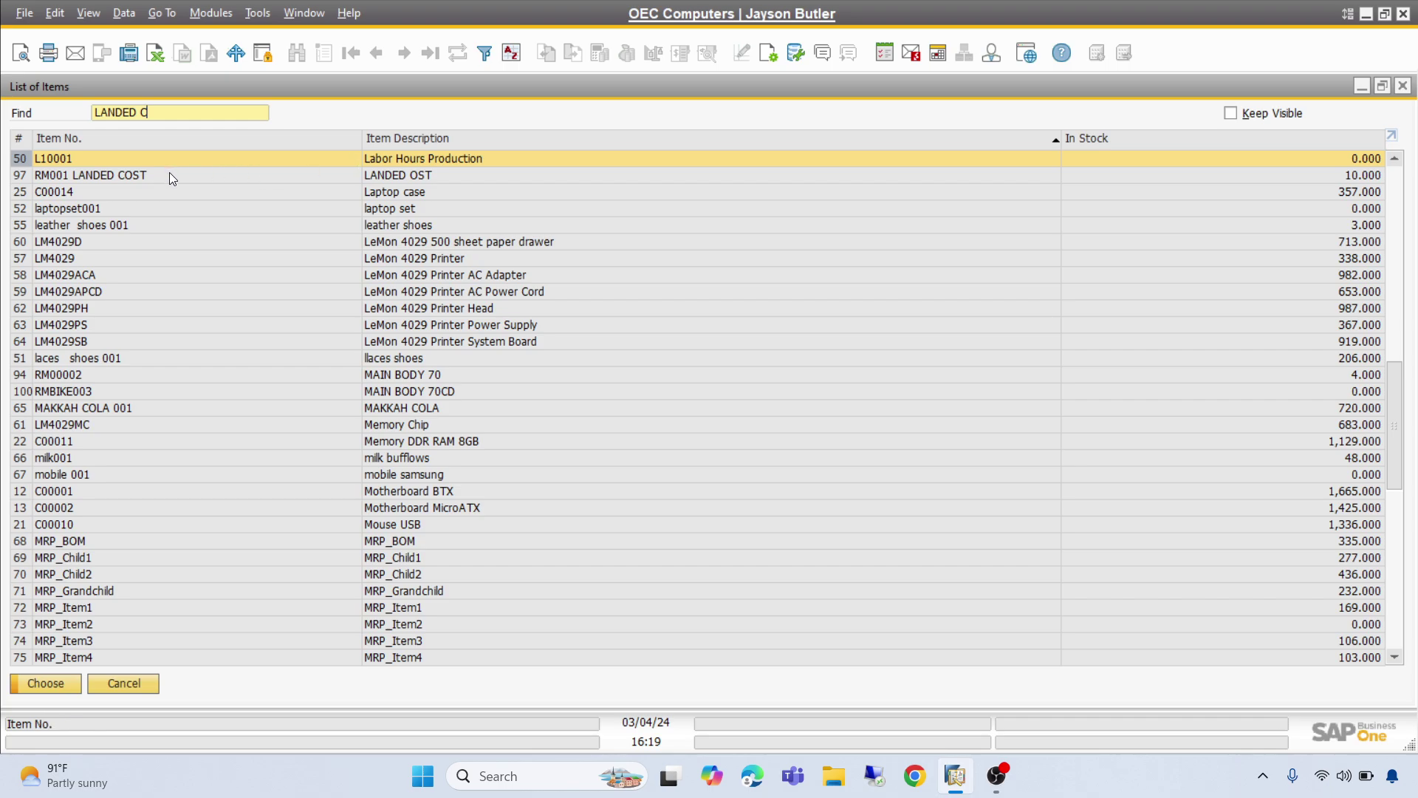
pyautogui.click(170, 172)
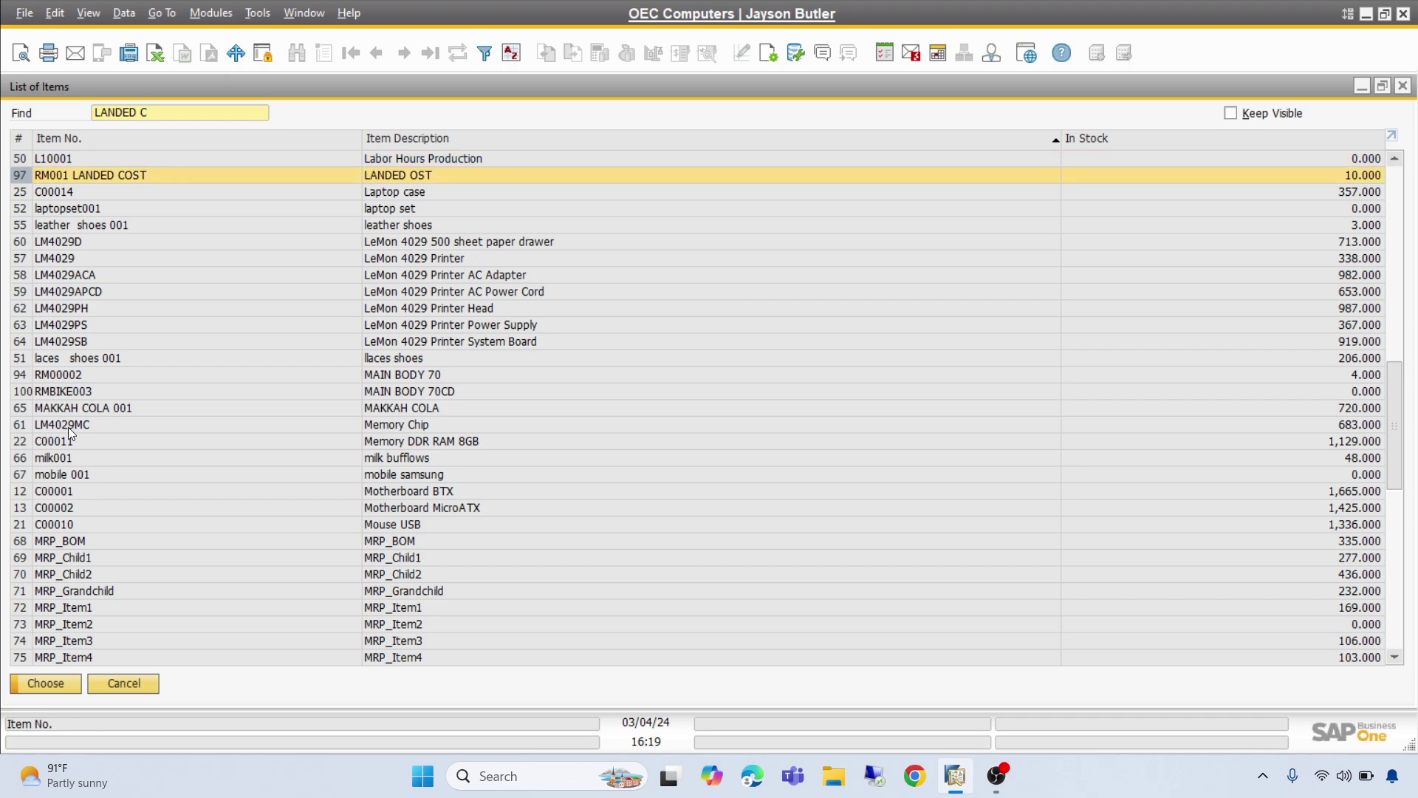
pyautogui.click(34, 678)
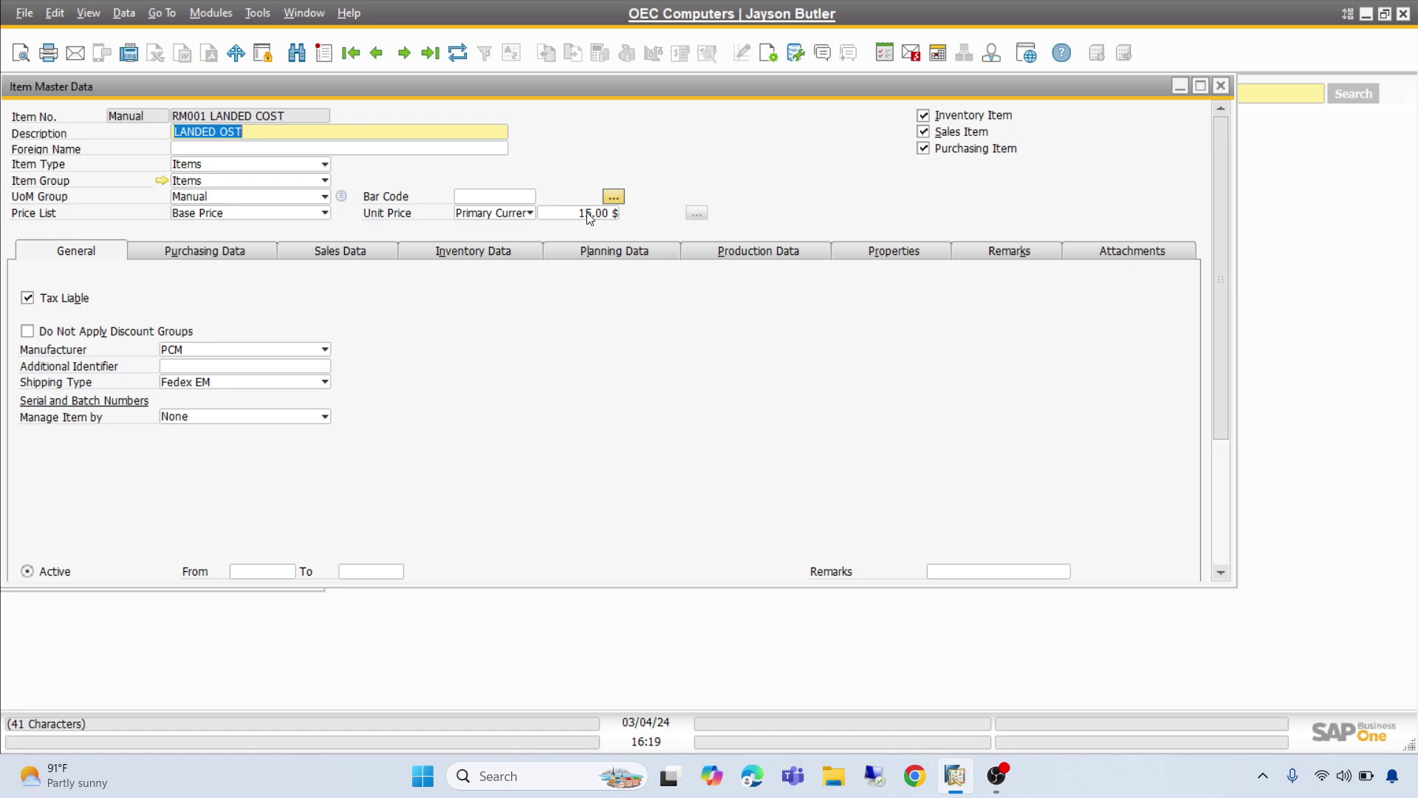
pyautogui.click(1223, 87)
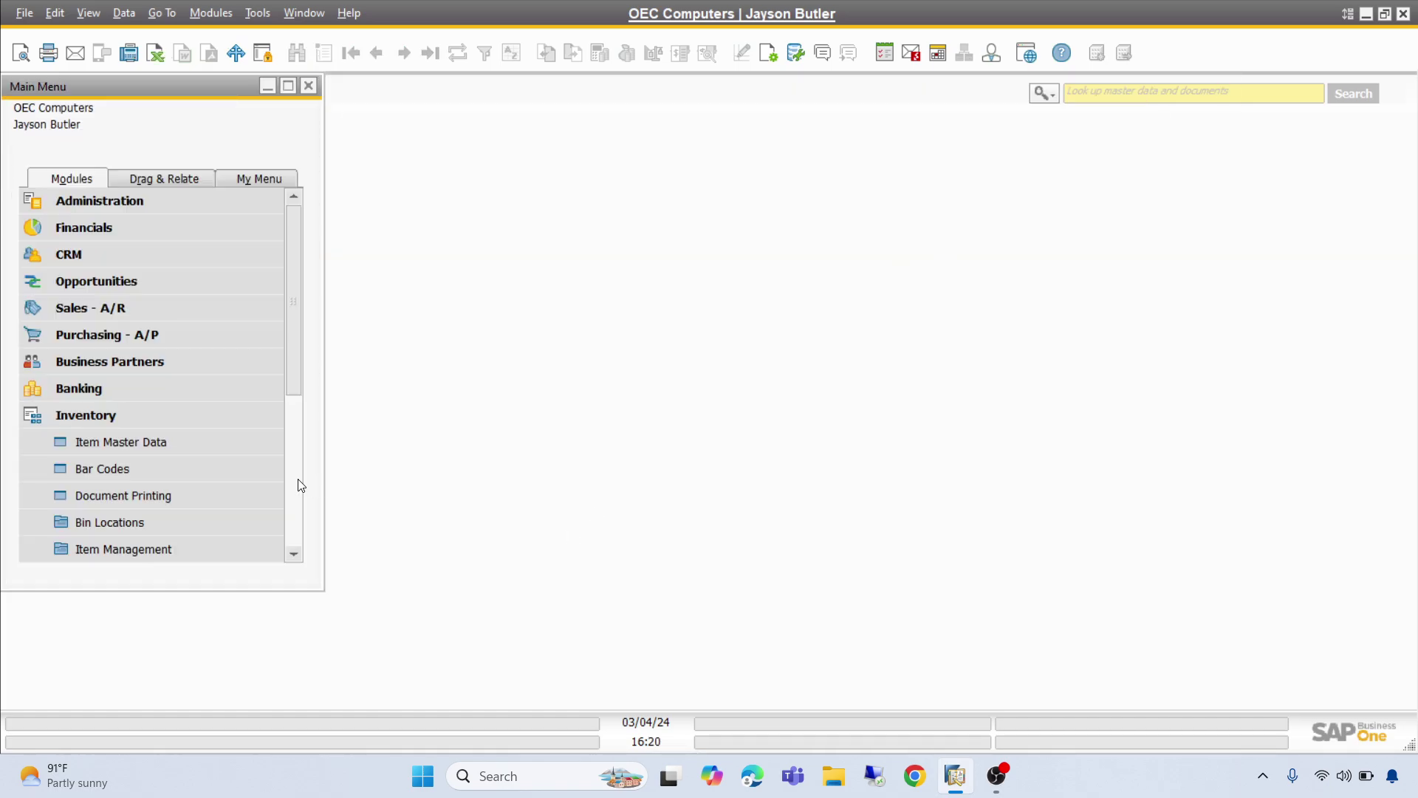
# Step: Open the most recent purchase order in Purchasing - A/P and review its vendor, item line and total
pyautogui.scroll(-4, 298, 478)
pyautogui.scroll(4, 297, 255)
pyautogui.click(95, 332)
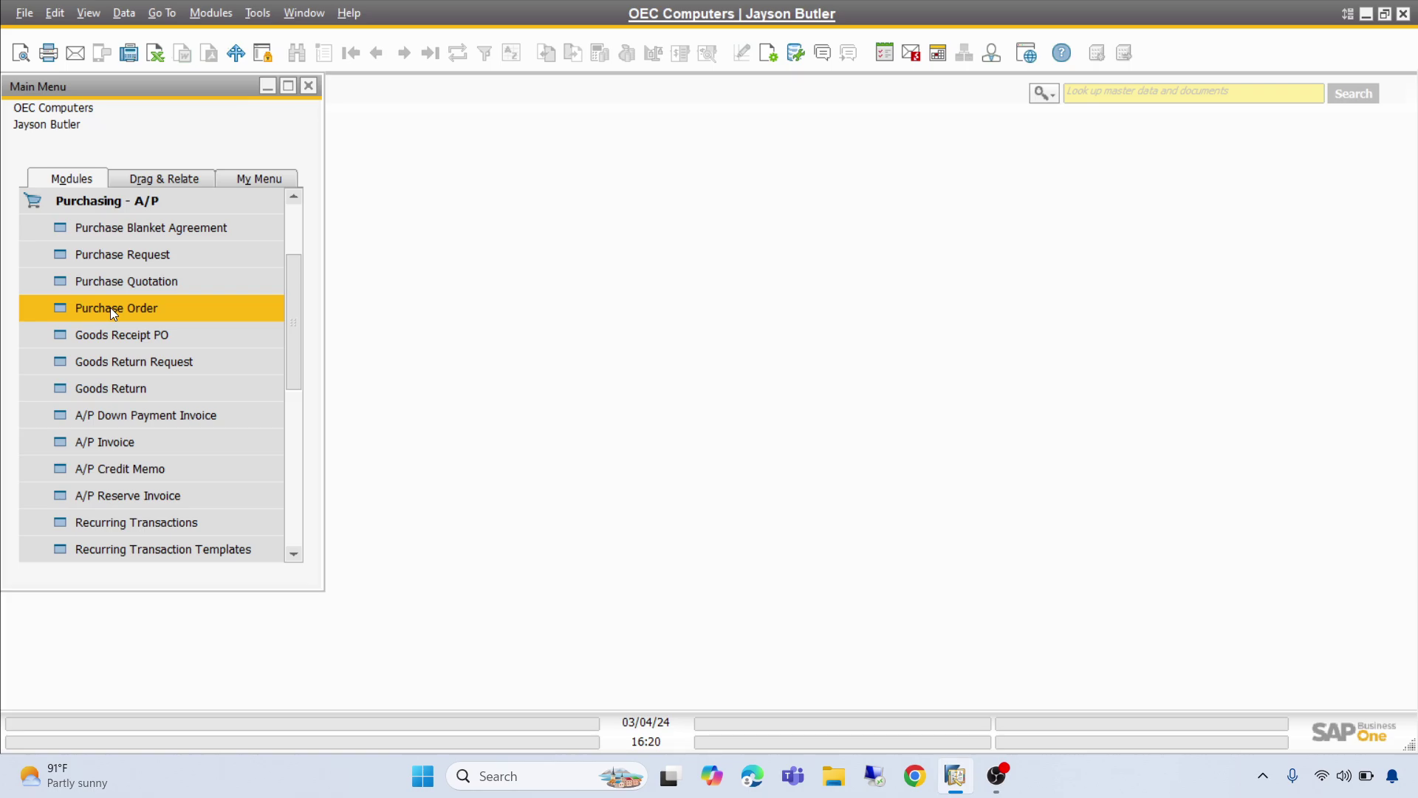
pyautogui.click(110, 308)
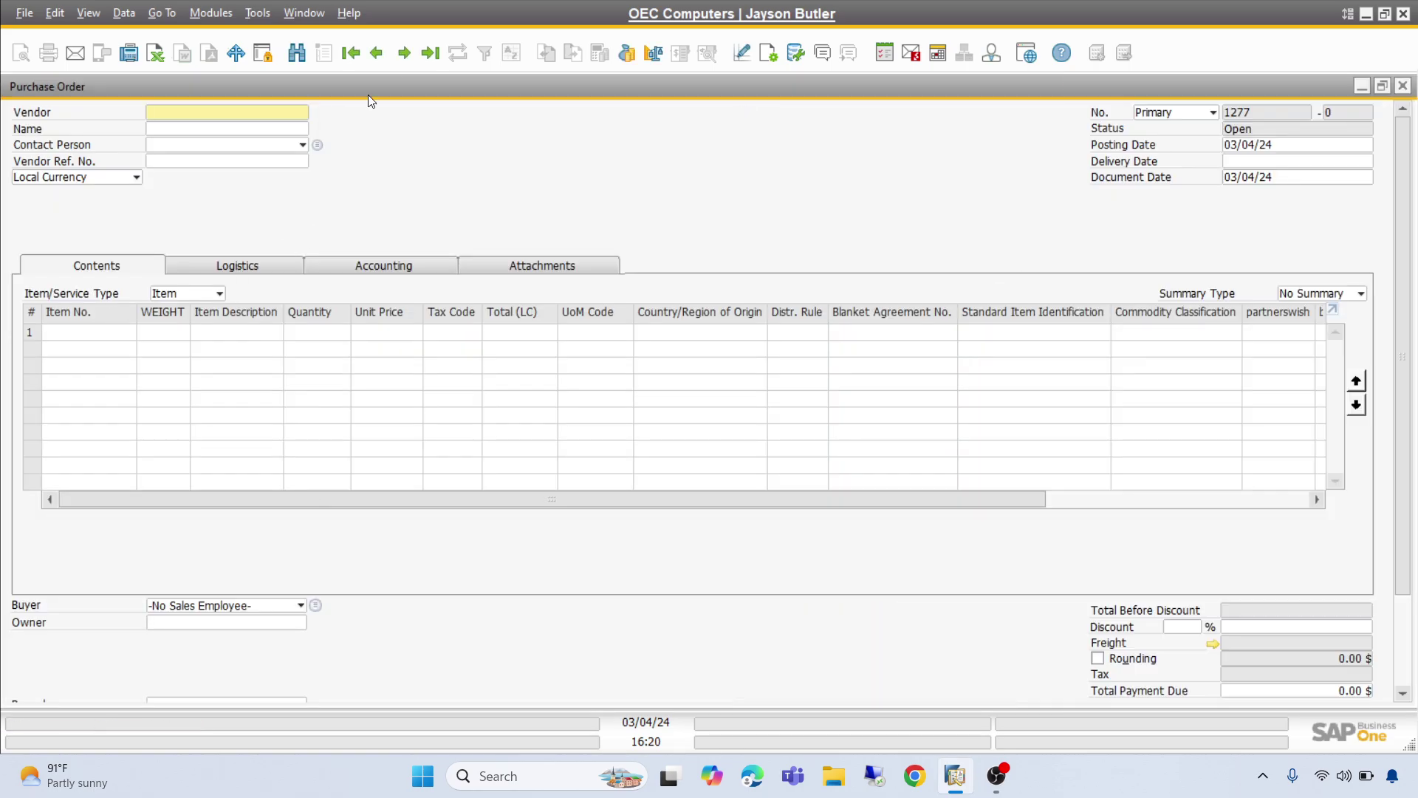
pyautogui.click(430, 53)
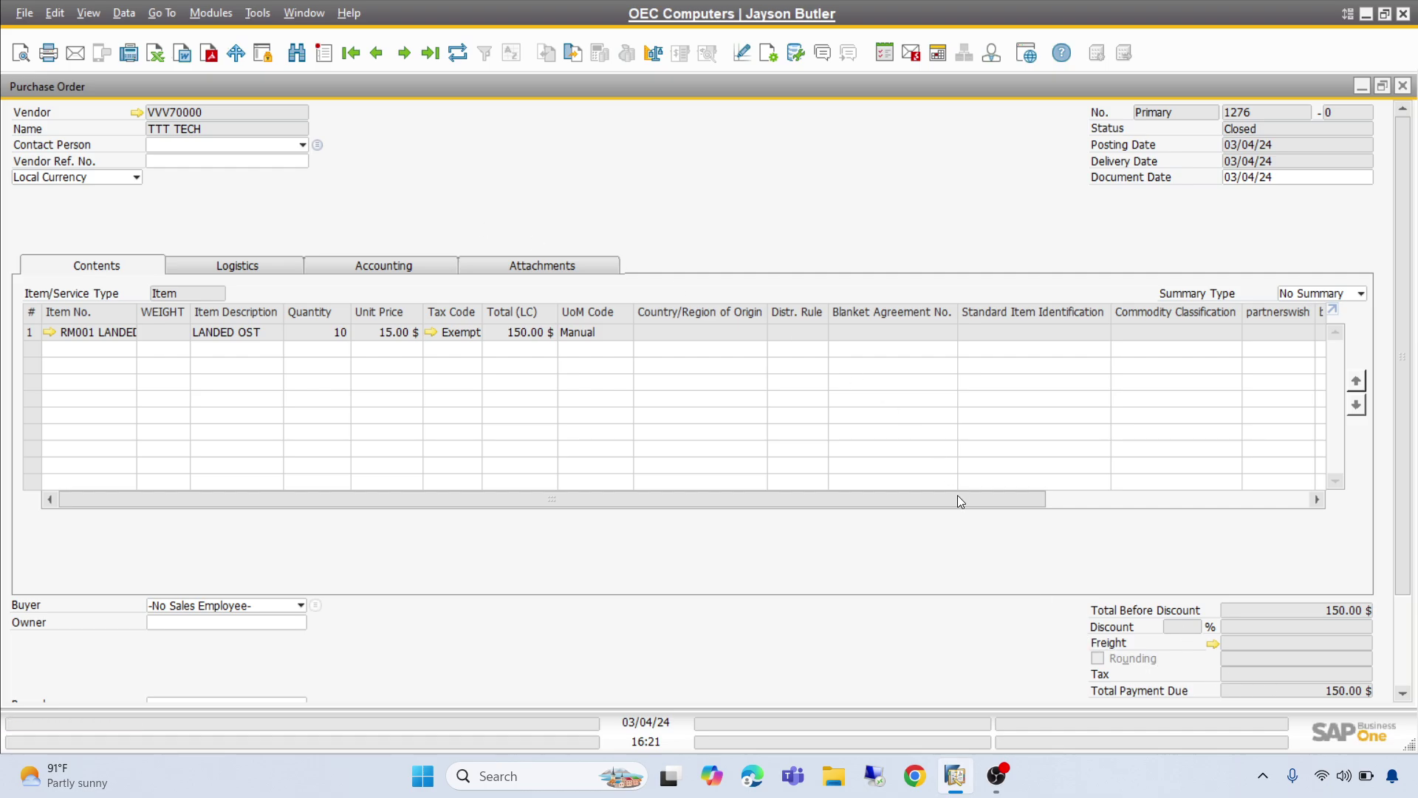
# Step: Examine the account balance transactions of the order's vendor, TTT TECH, and close the vendor record and purchase order
pyautogui.click(135, 113)
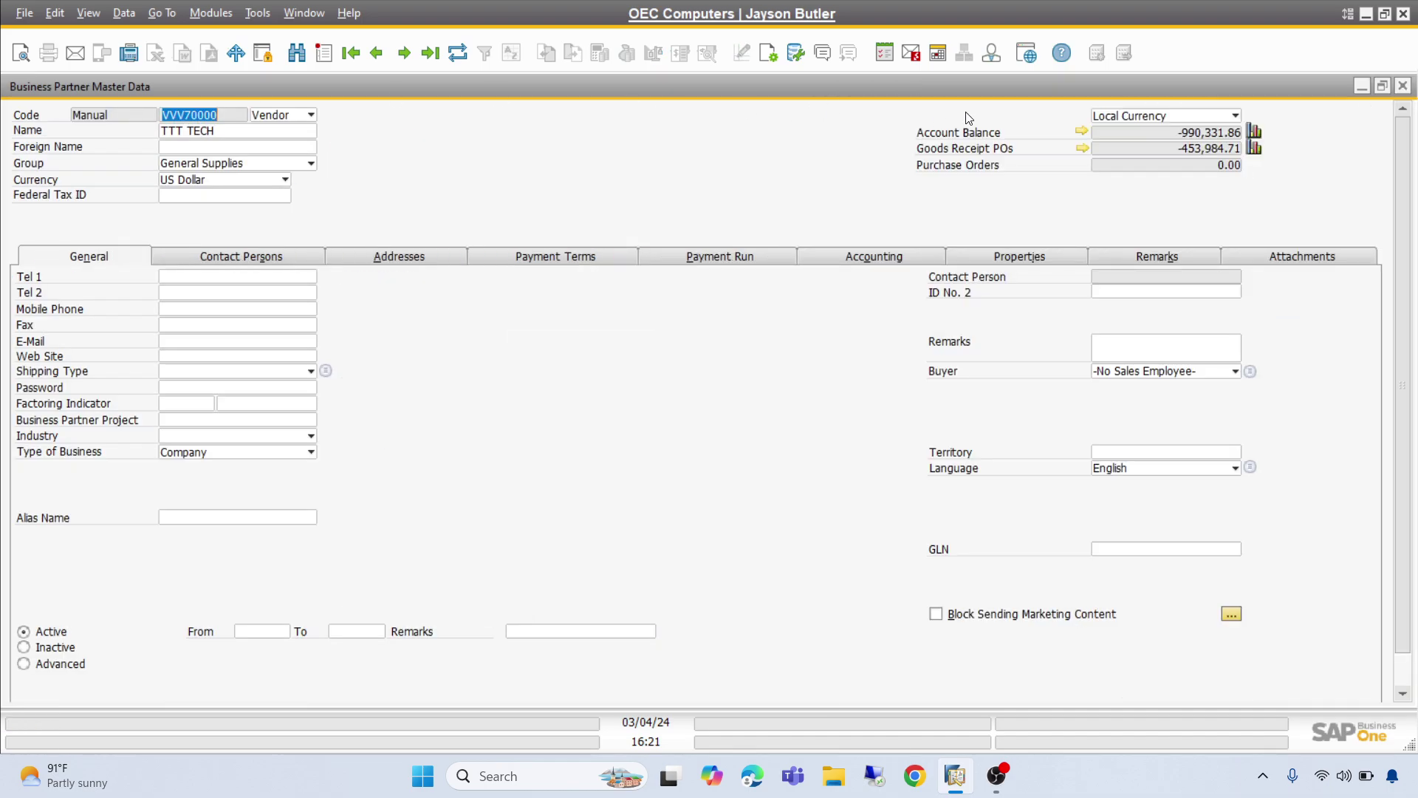
pyautogui.click(1080, 131)
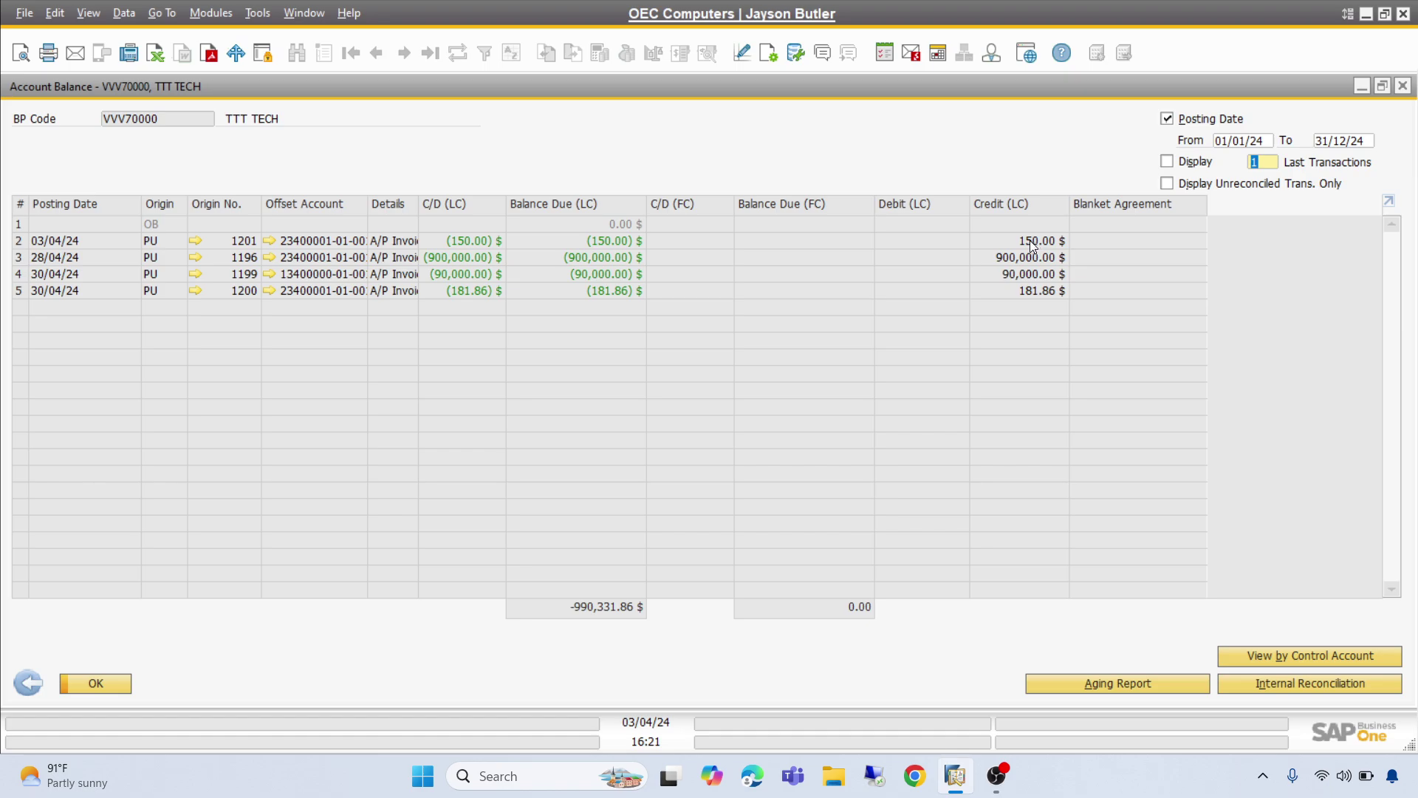
pyautogui.click(1404, 87)
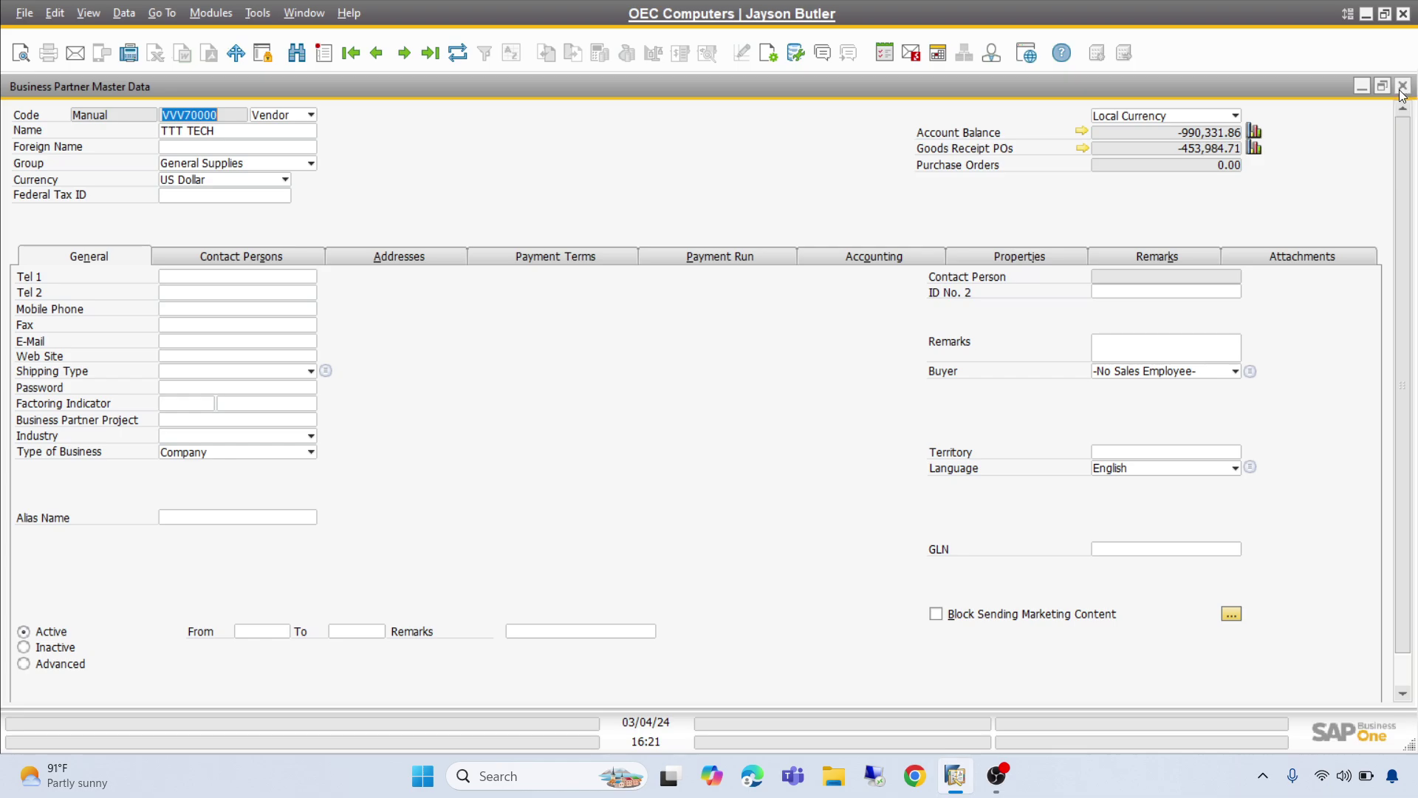
pyautogui.click(1402, 92)
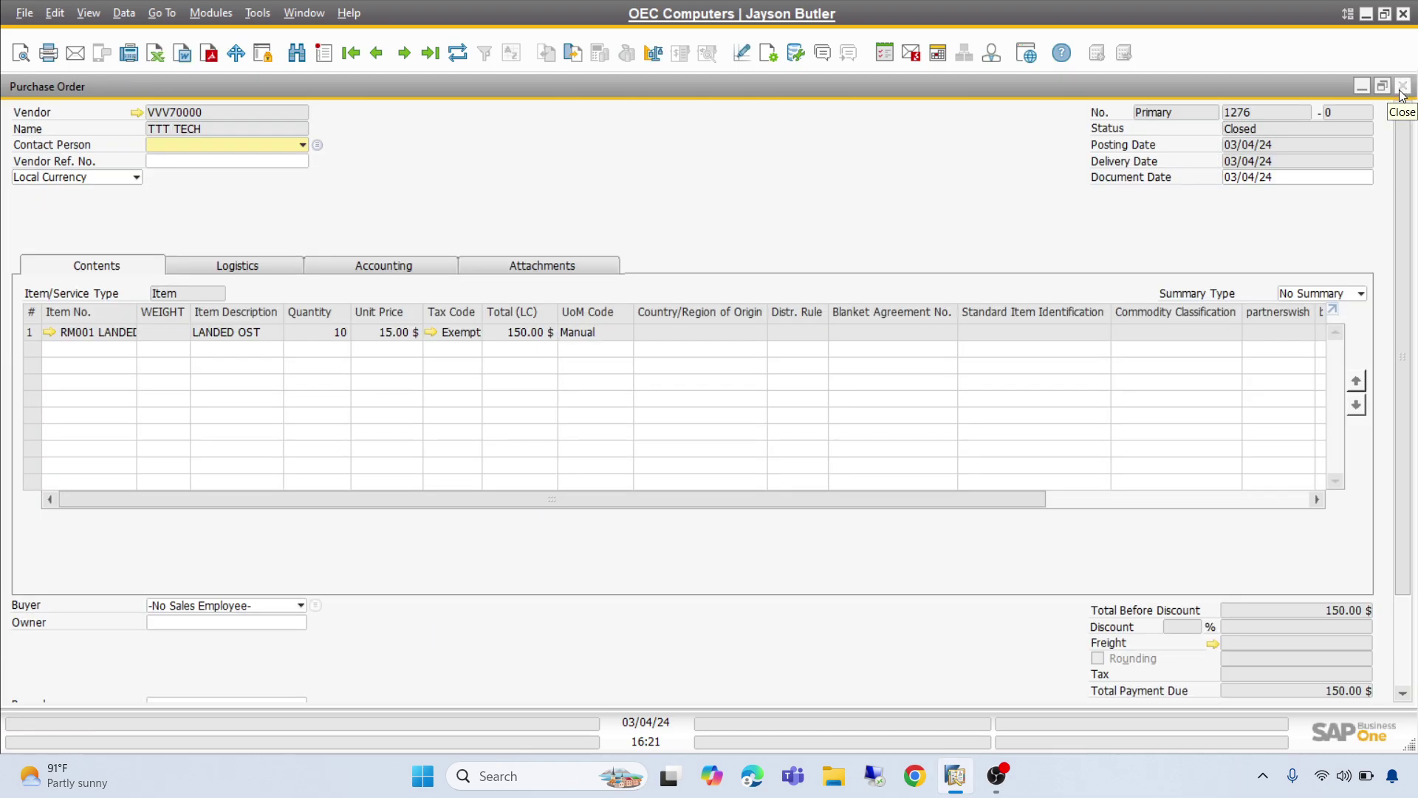
pyautogui.click(1402, 92)
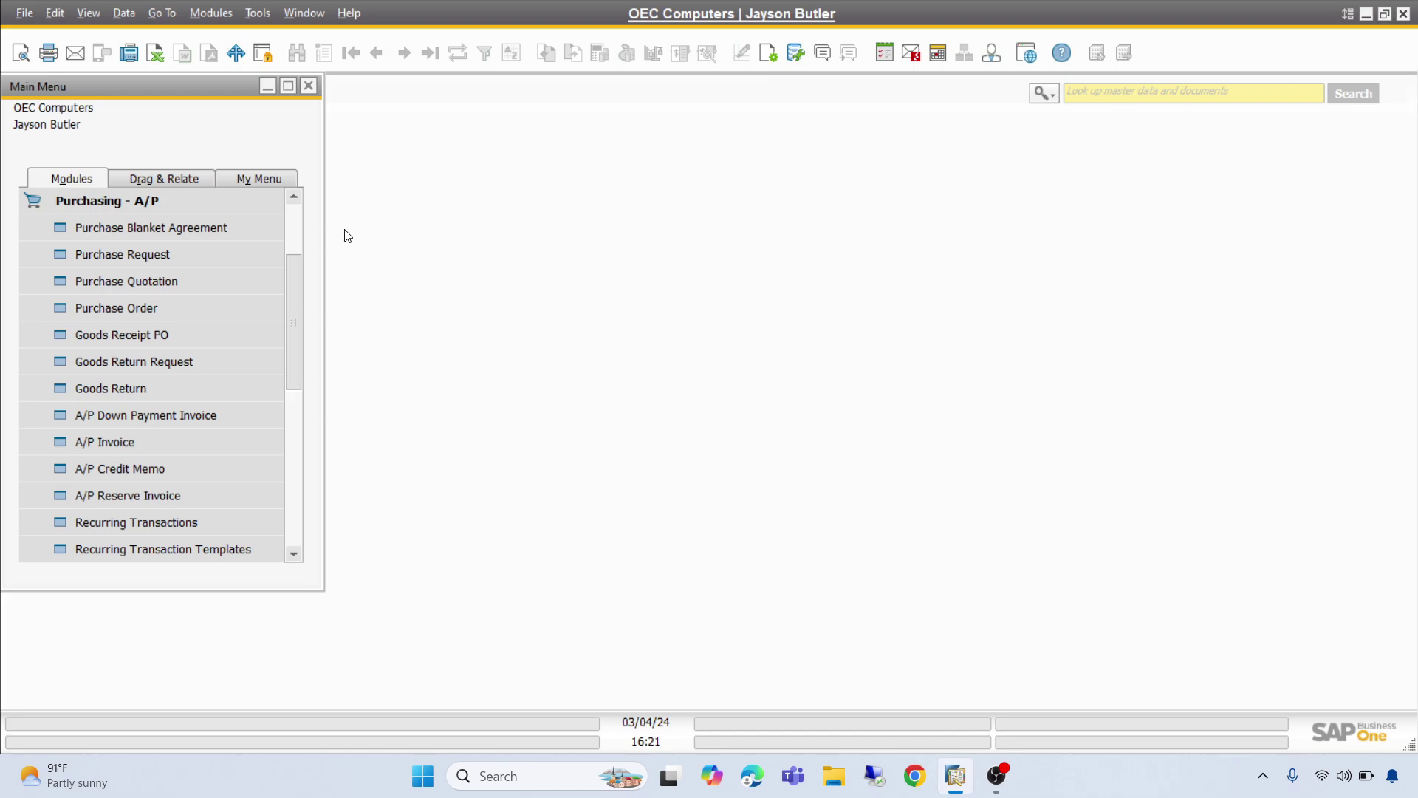
# Step: Open the chart of accounts in Financials, inspect the LC NO.3 account under Receivables, and close it
pyautogui.click(294, 230)
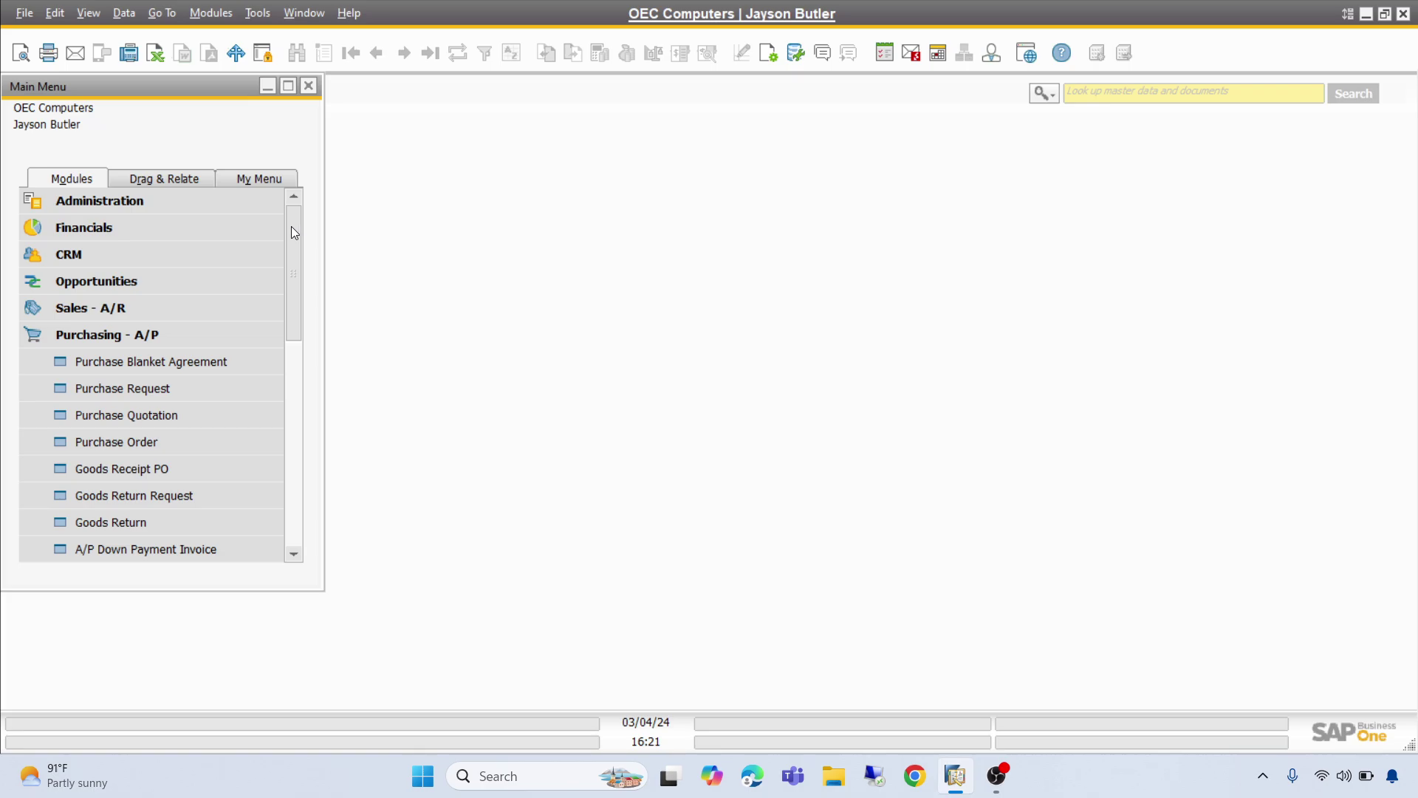
pyautogui.click(120, 488)
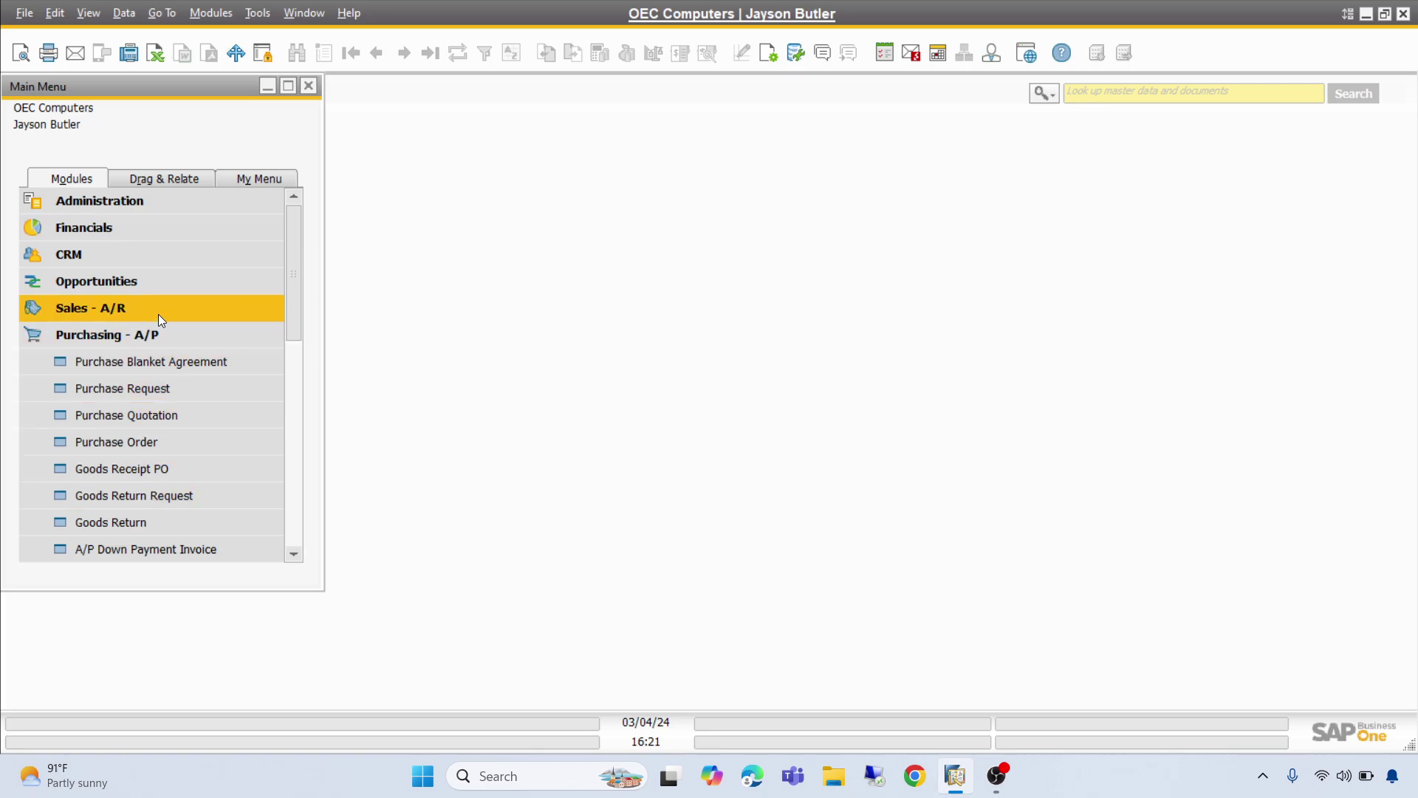
pyautogui.click(99, 227)
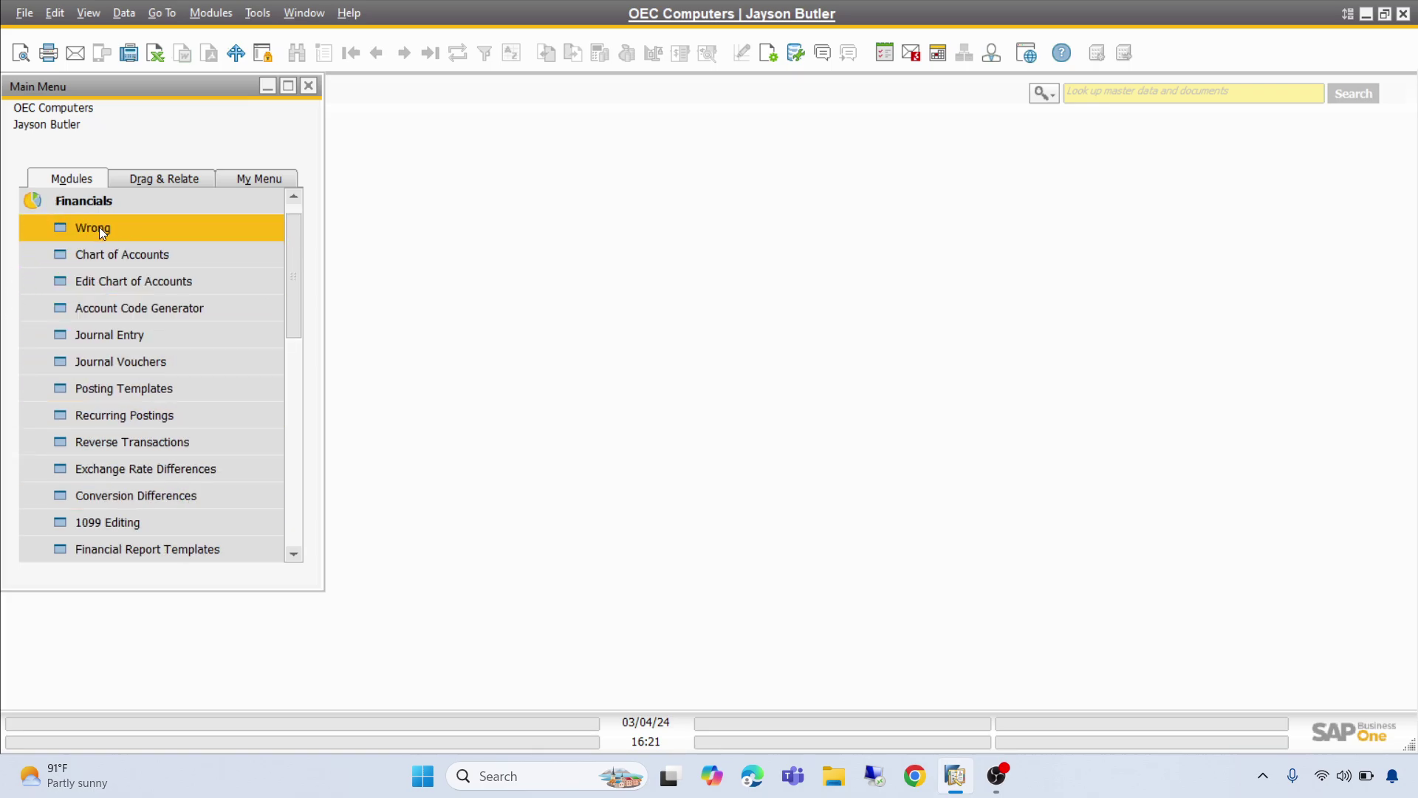
pyautogui.click(126, 257)
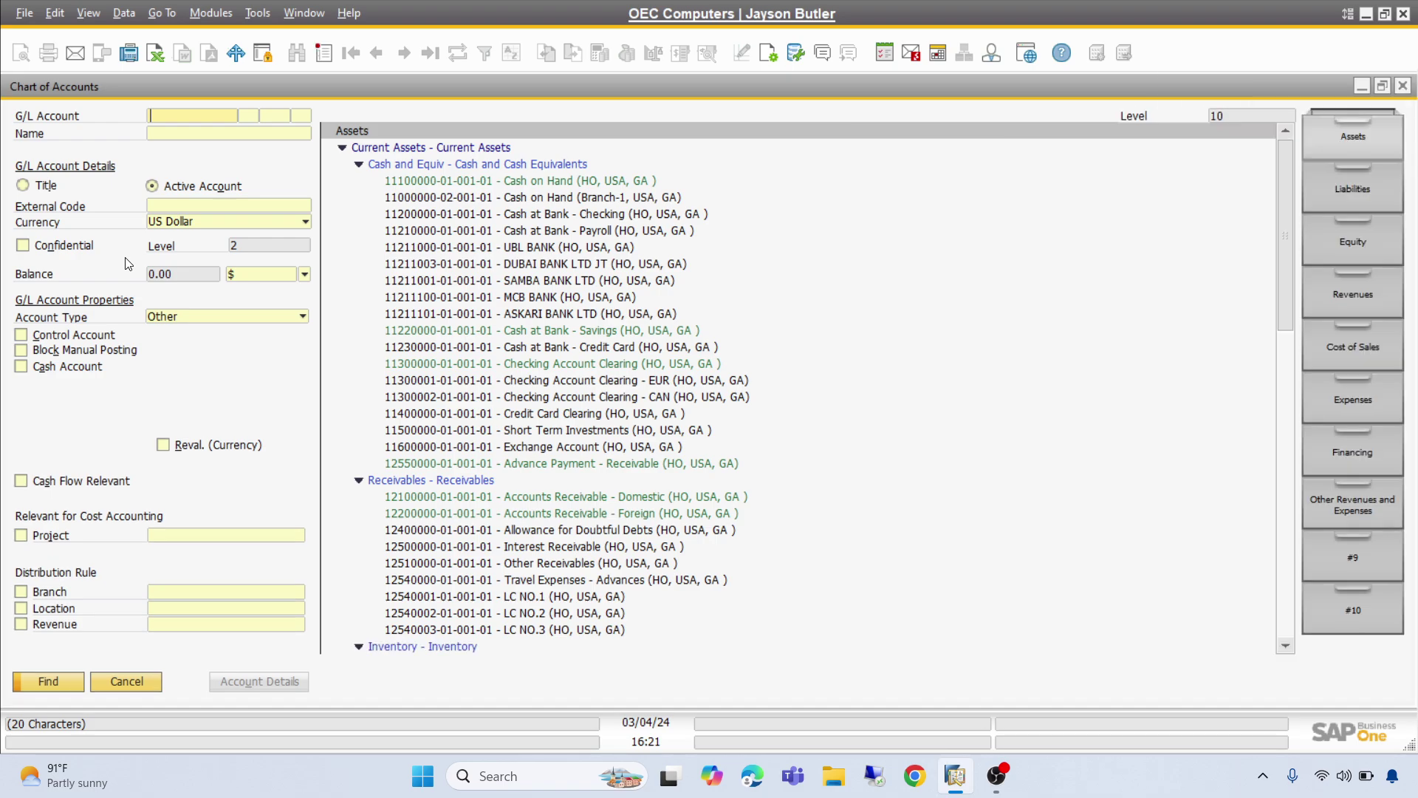
pyautogui.click(524, 633)
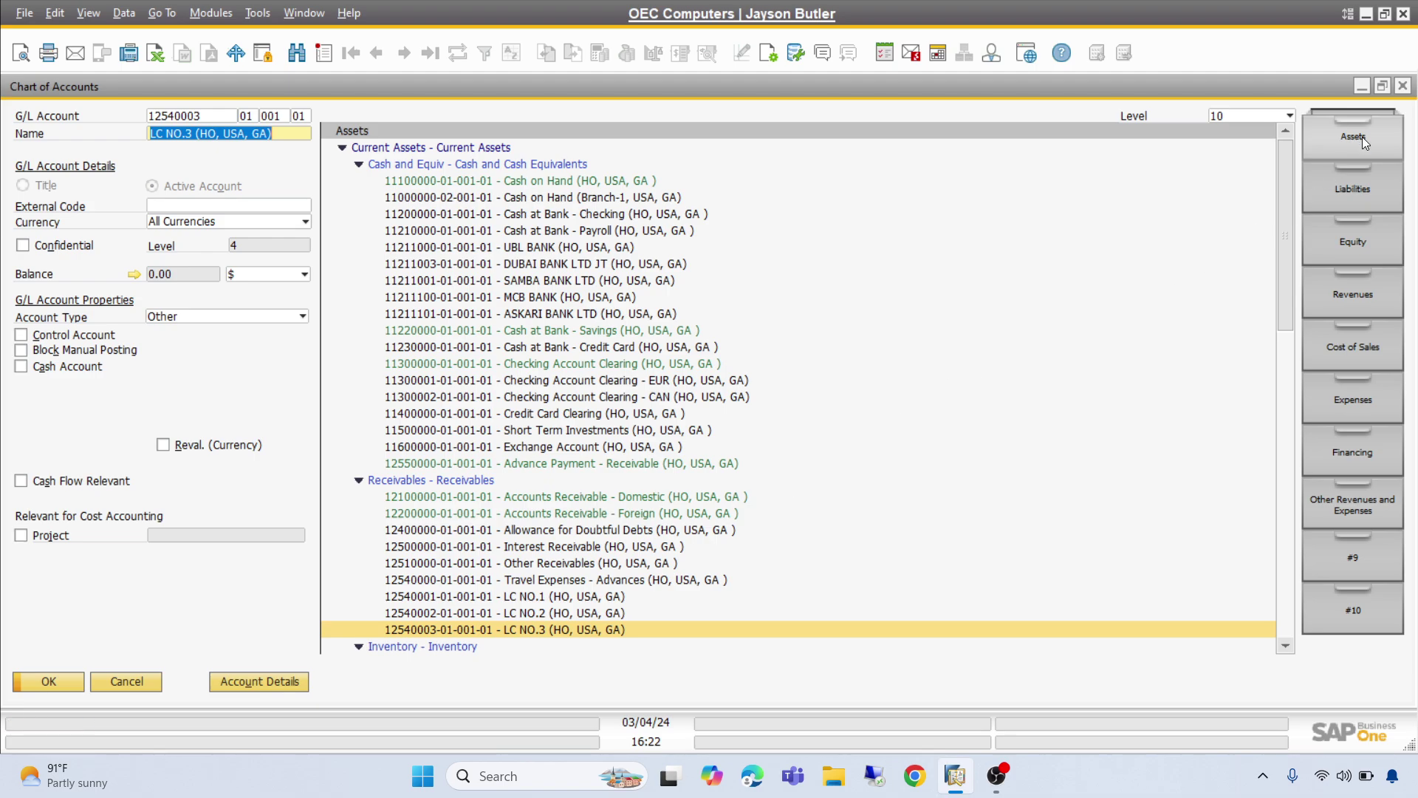
pyautogui.click(1403, 87)
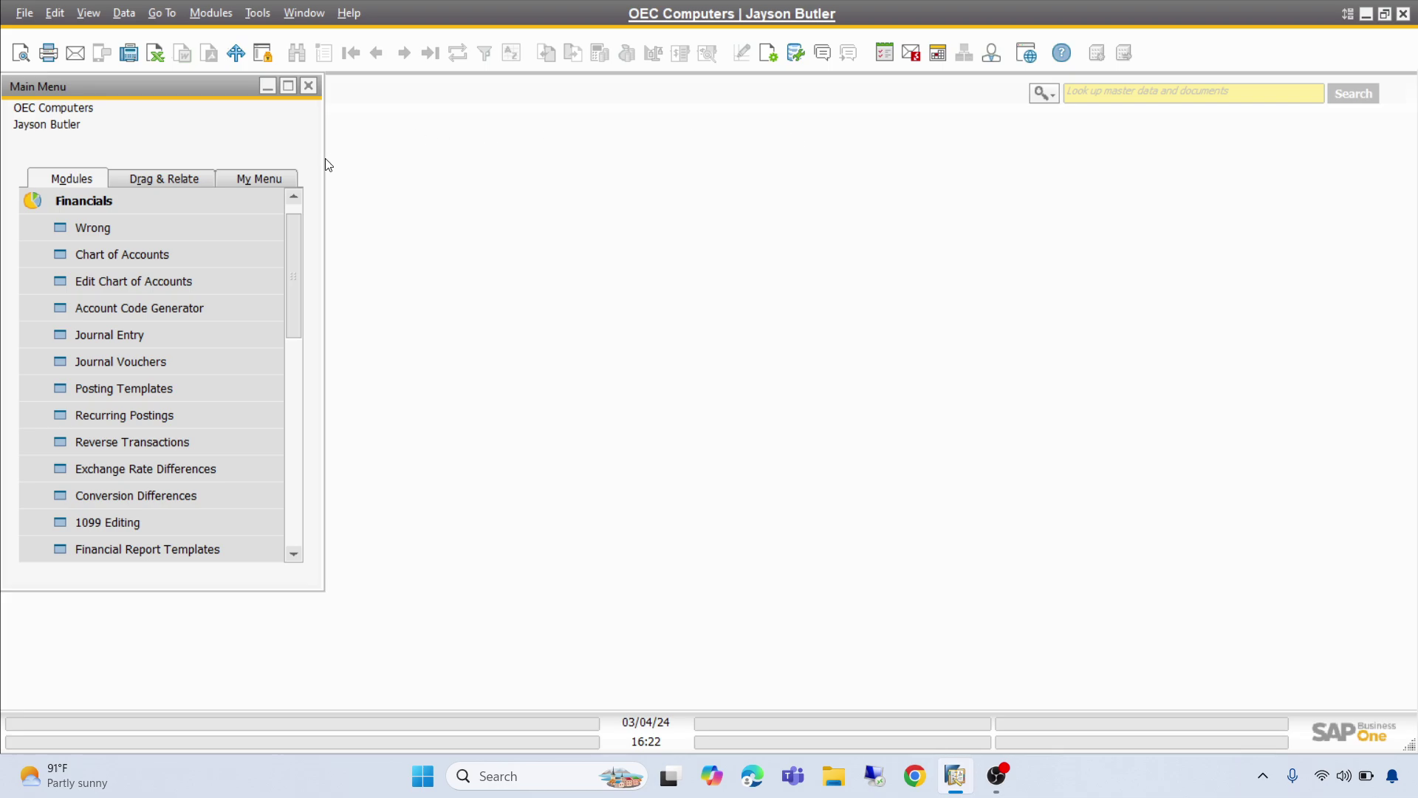
# Step: Start a new outgoing payment under Banking and set its payment type to Account
pyautogui.click(294, 196)
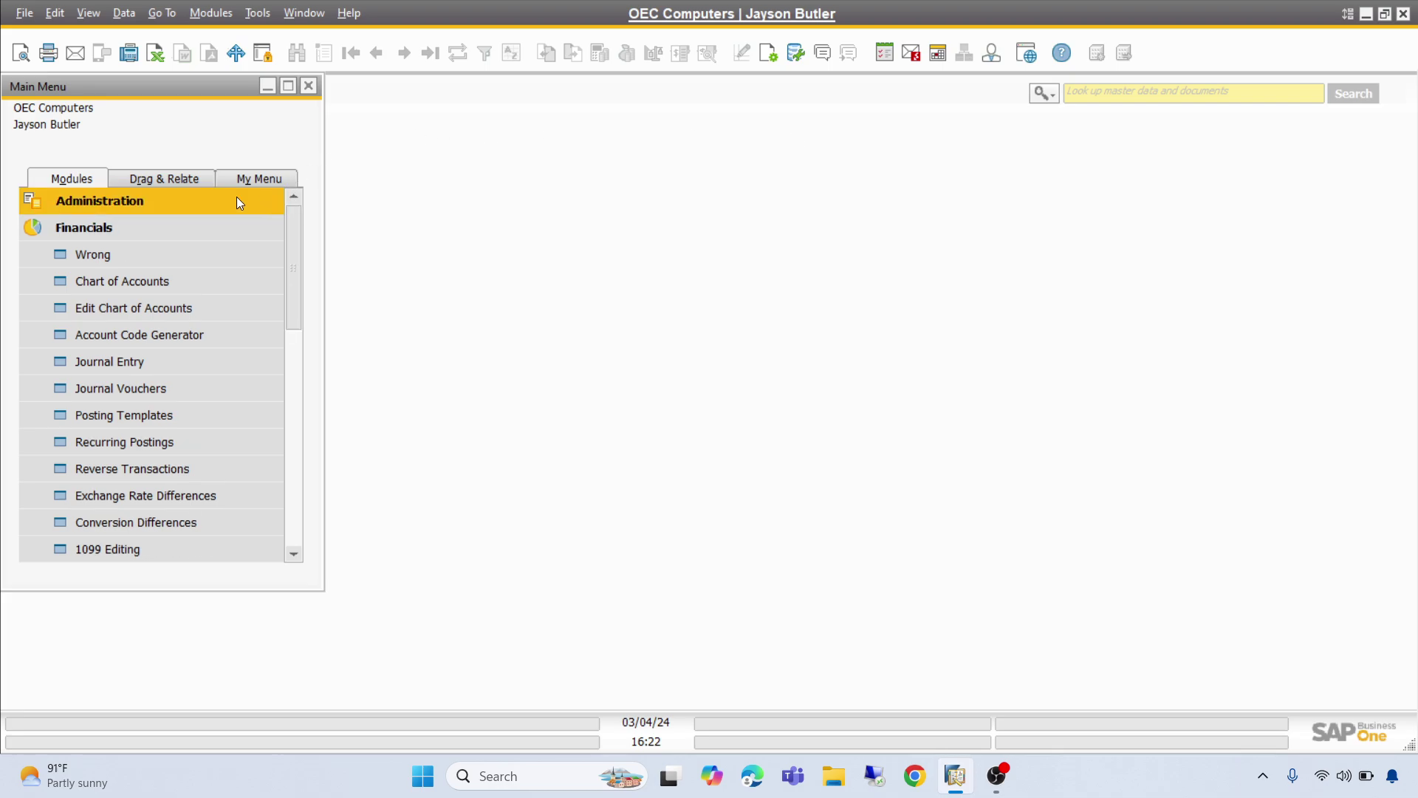
pyautogui.click(126, 201)
pyautogui.click(126, 201)
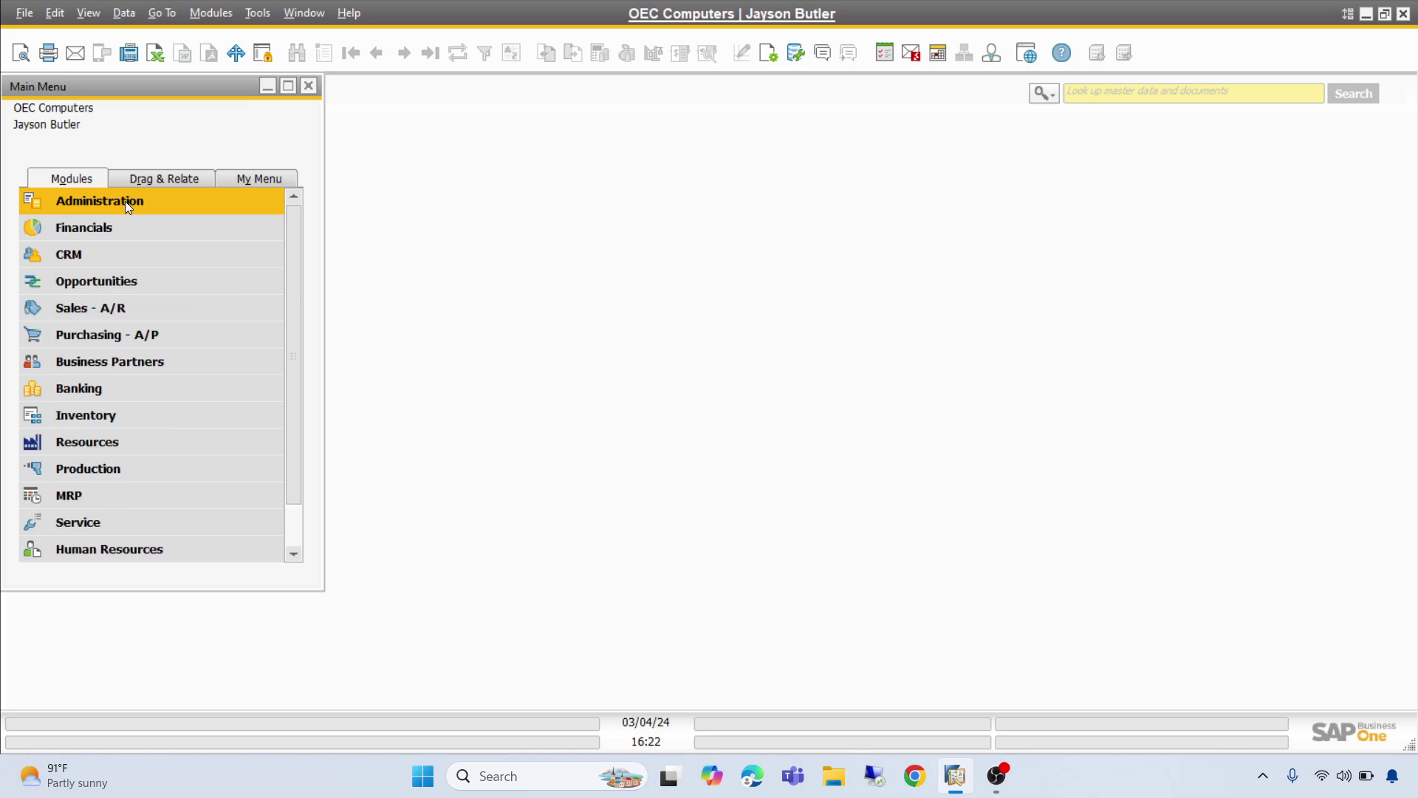
pyautogui.click(78, 386)
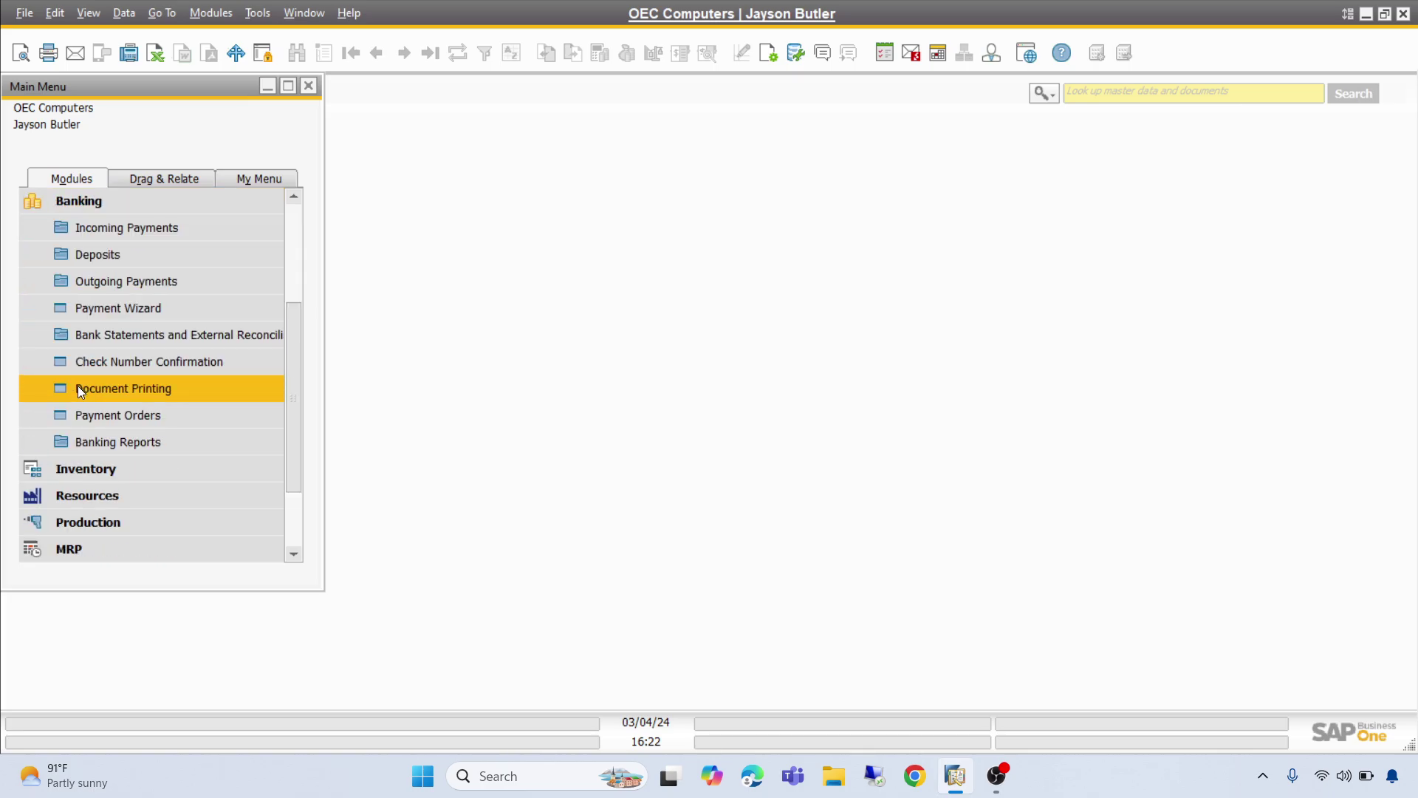
pyautogui.click(150, 282)
pyautogui.click(159, 309)
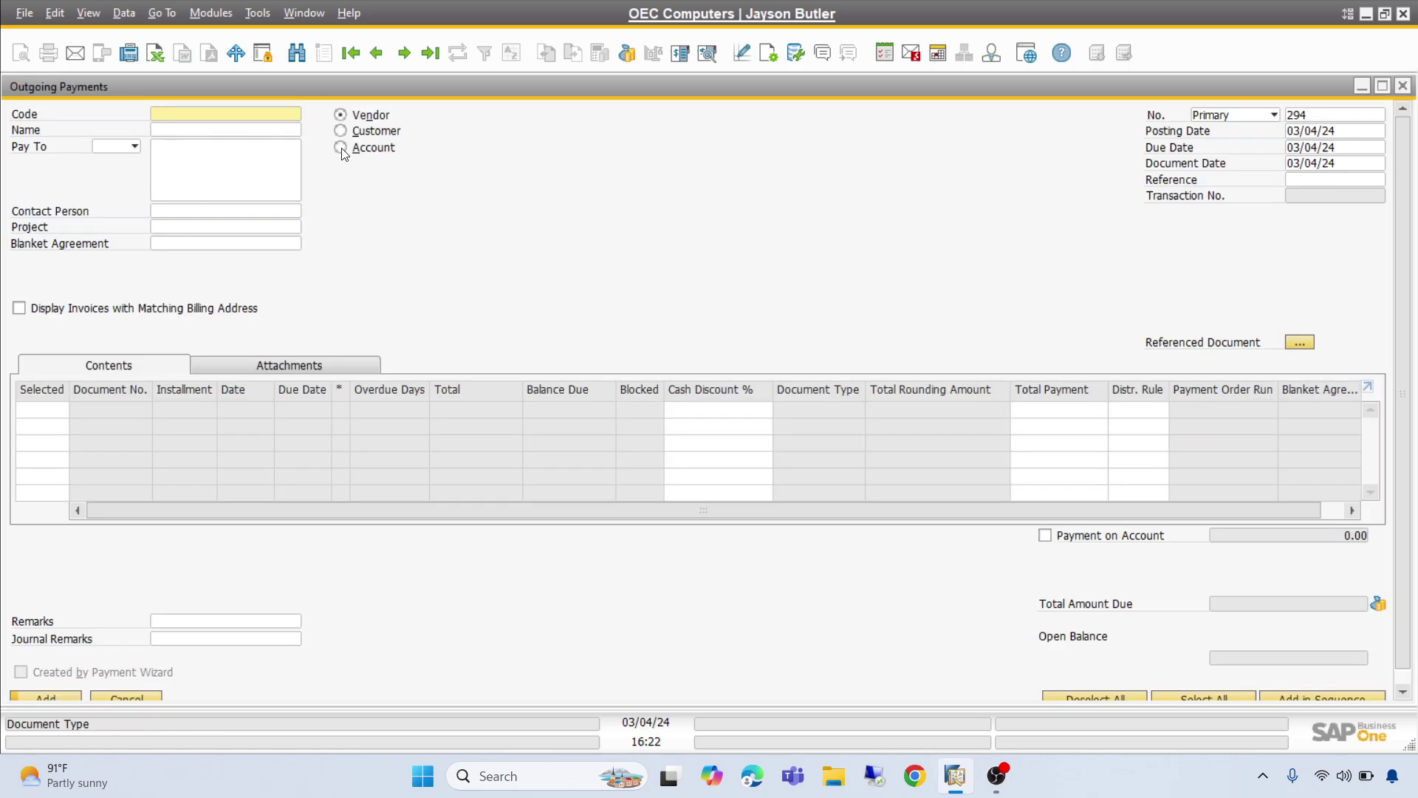
pyautogui.click(340, 147)
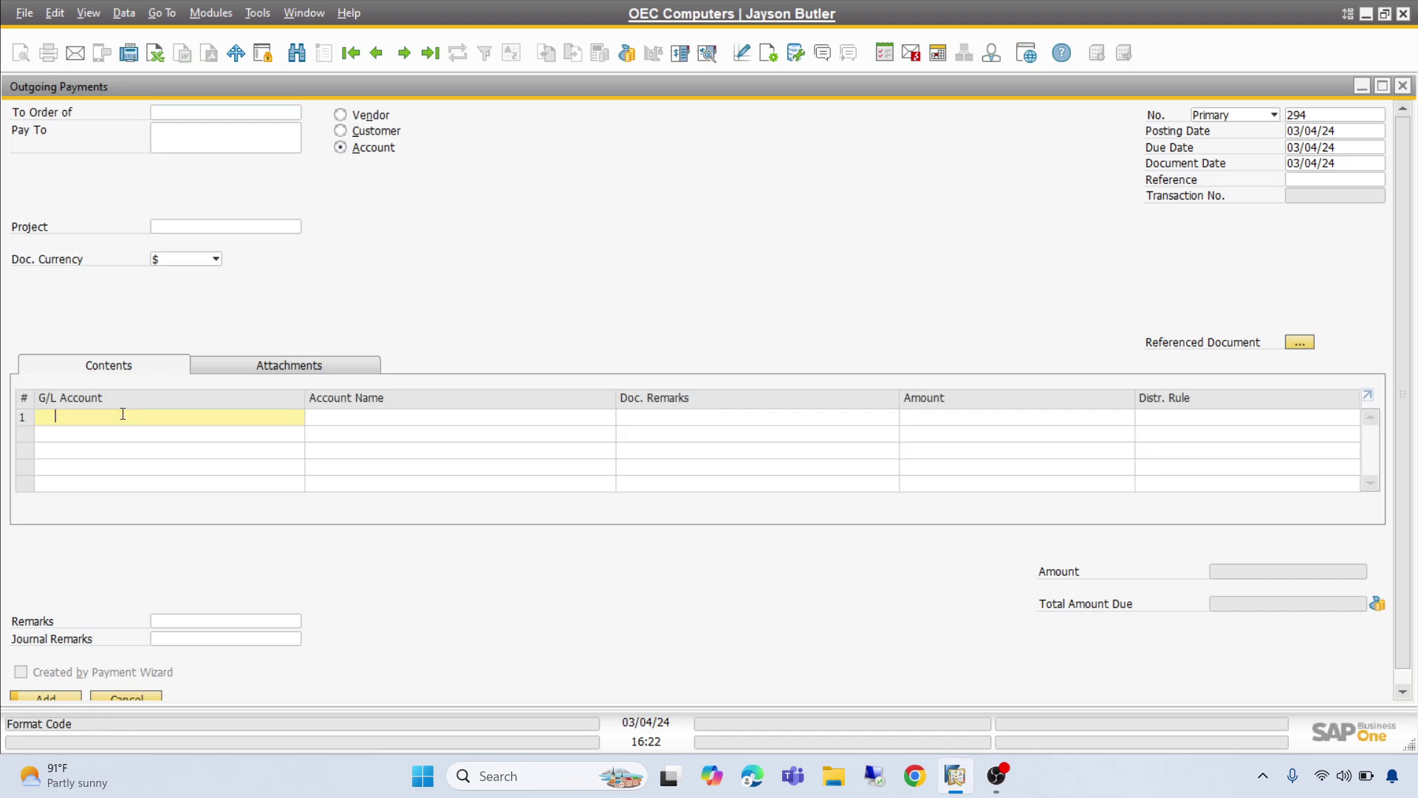
# Step: Fill the first payment line with G/L account LC NO.3, the document remark INSURNCE and an amount of 40
pyautogui.press('Tab')
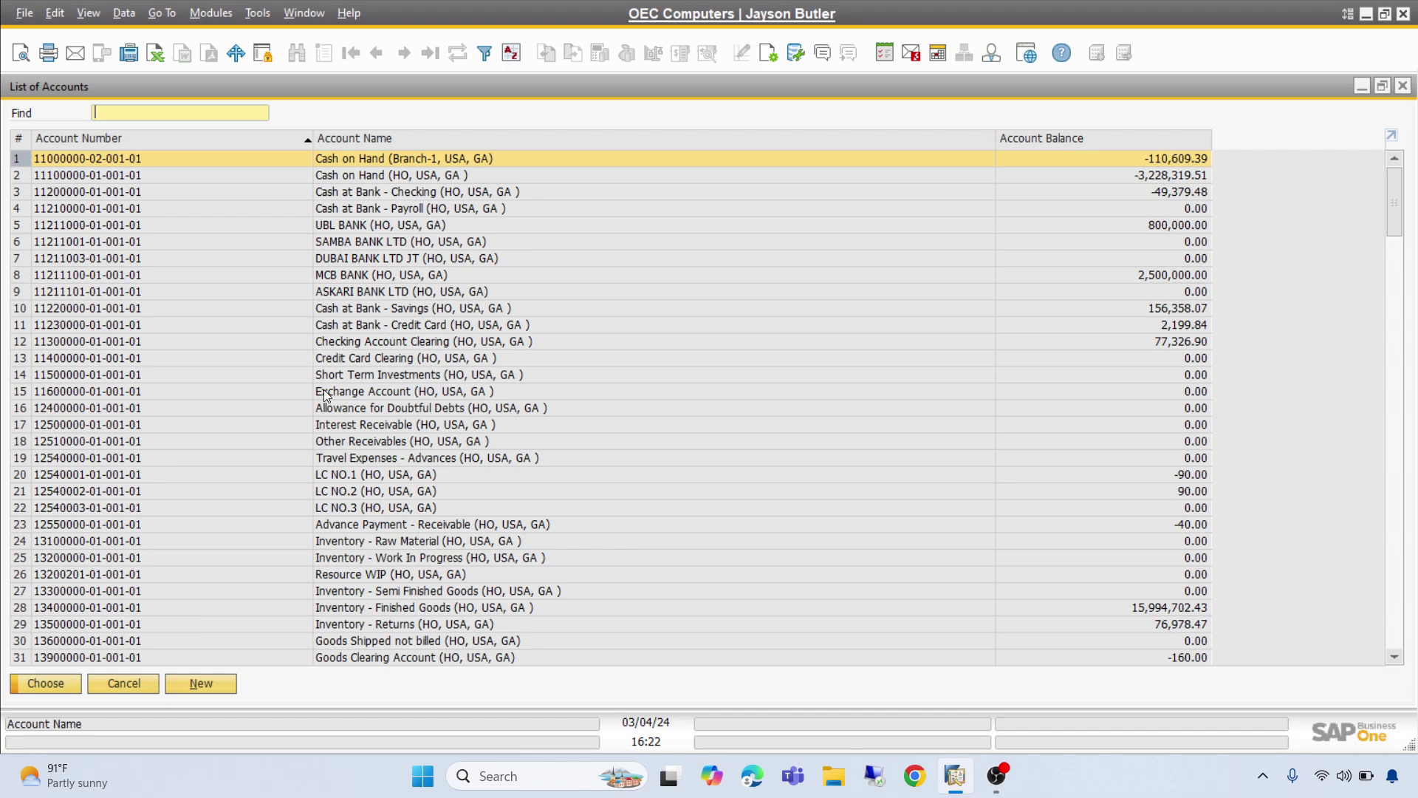
pyautogui.click(332, 507)
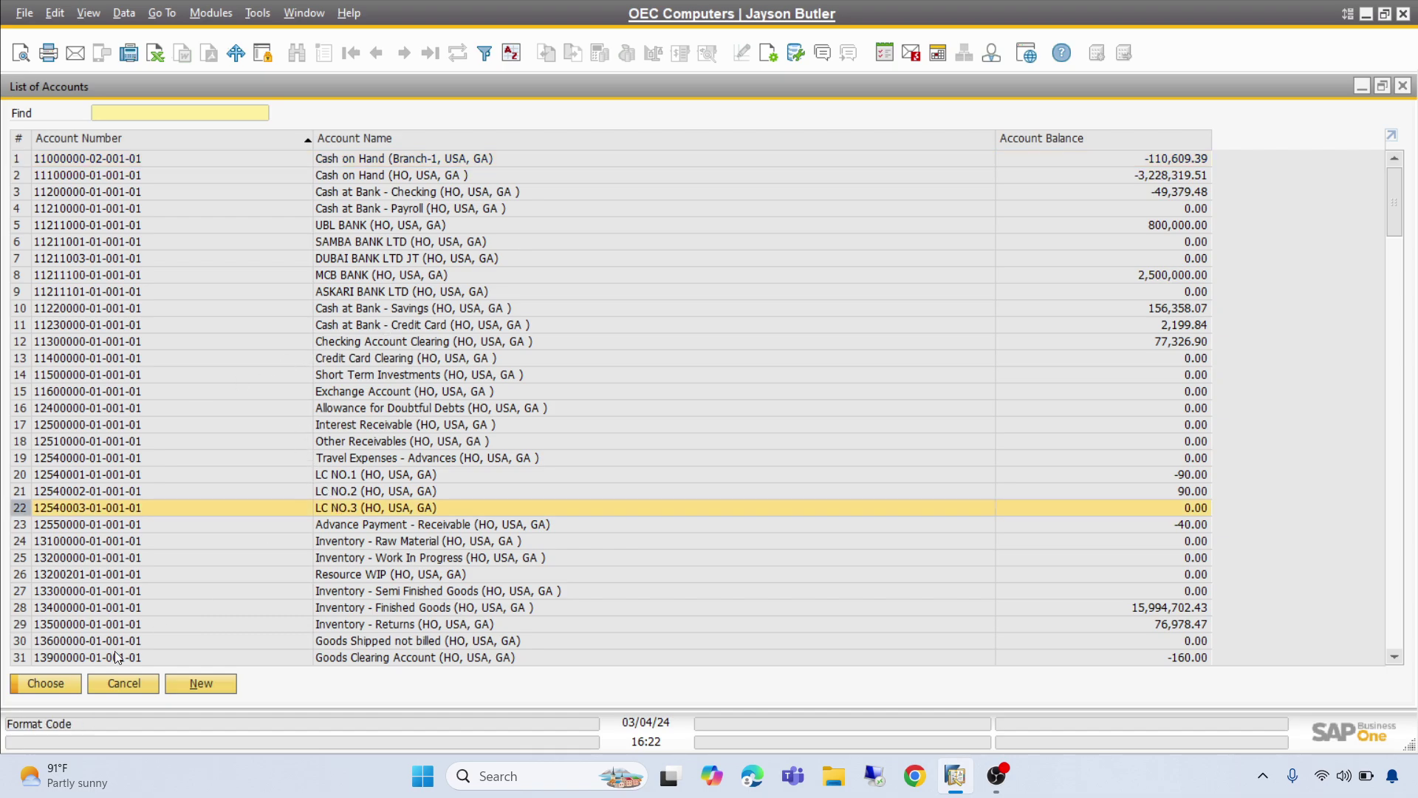
pyautogui.click(34, 684)
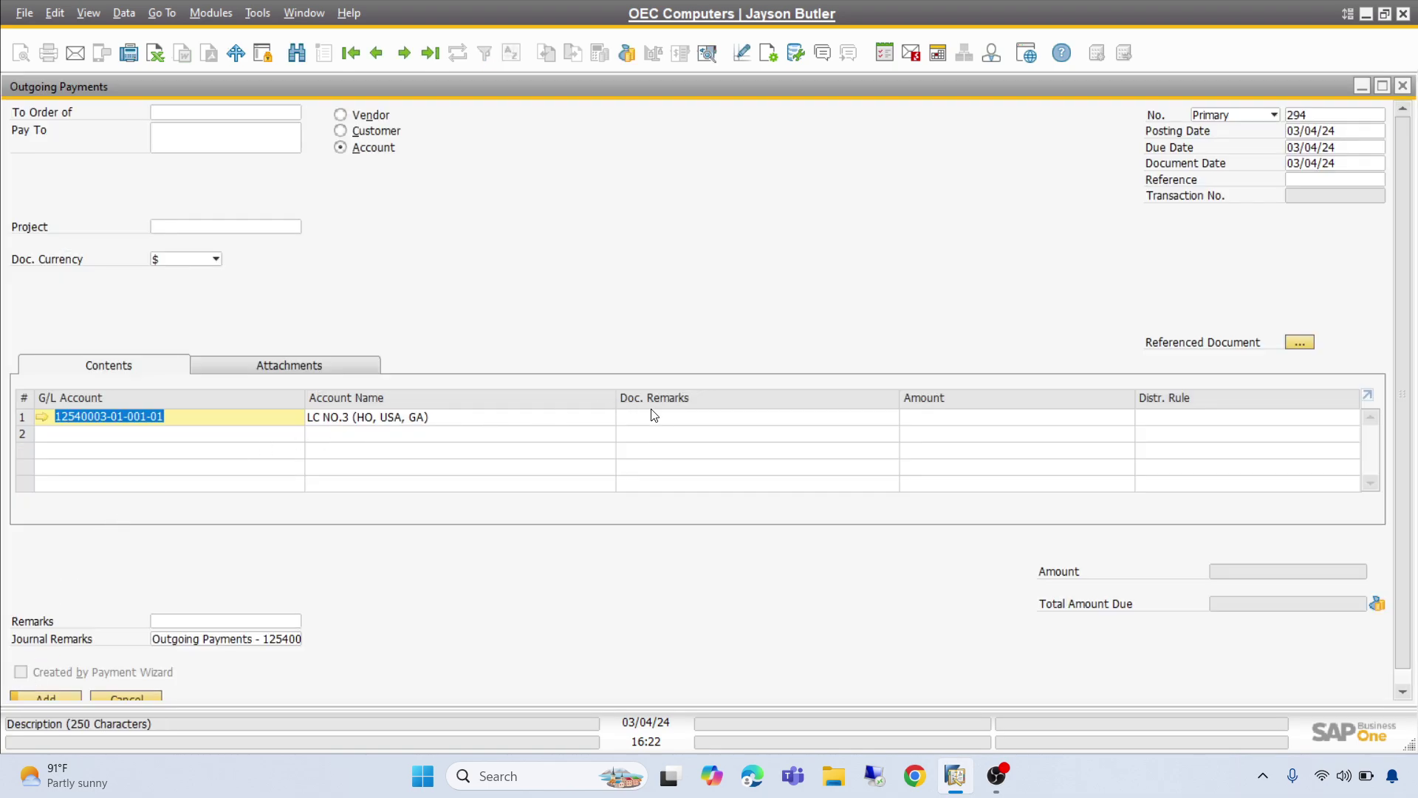
pyautogui.click(678, 416)
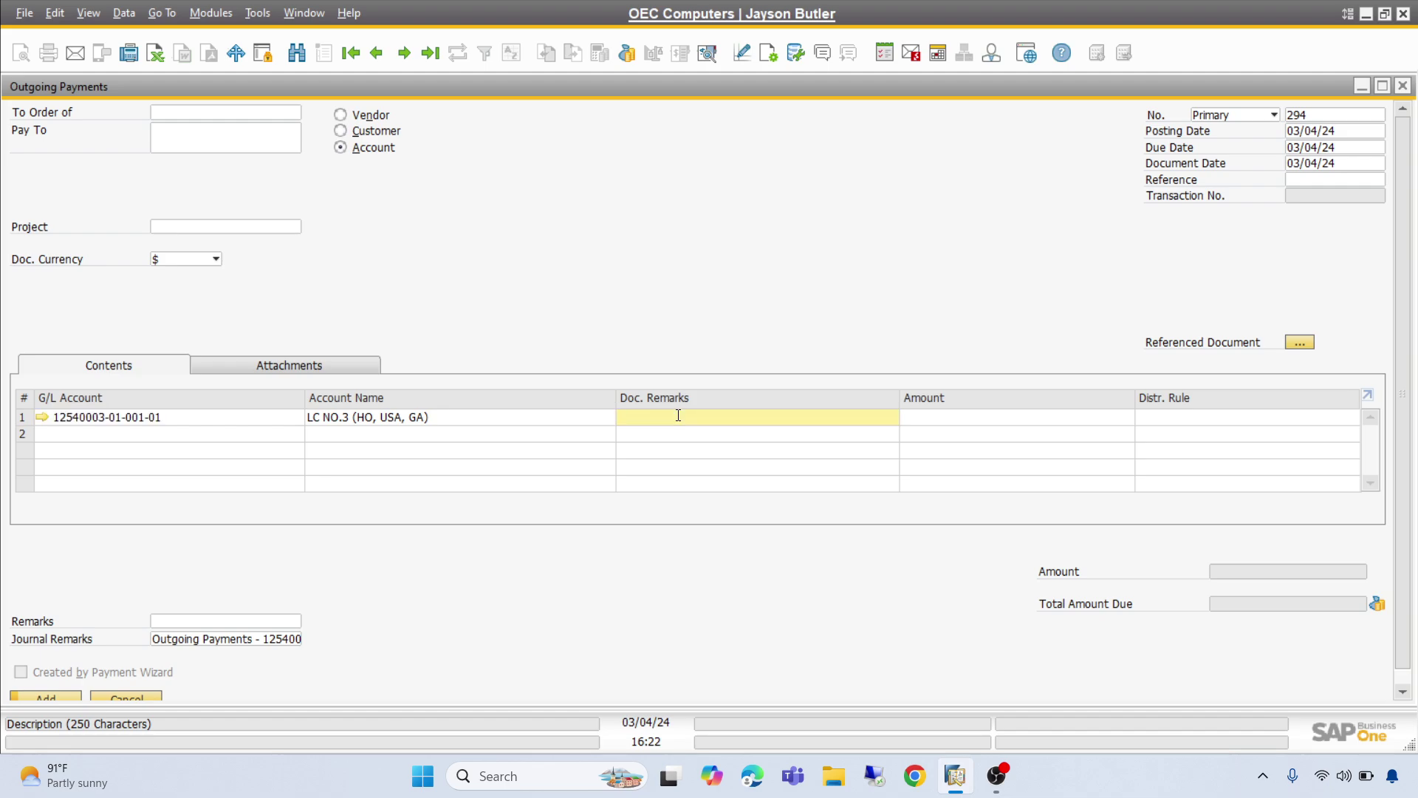
pyautogui.write('INSURNCE')
pyautogui.click(1076, 418)
pyautogui.write('40')
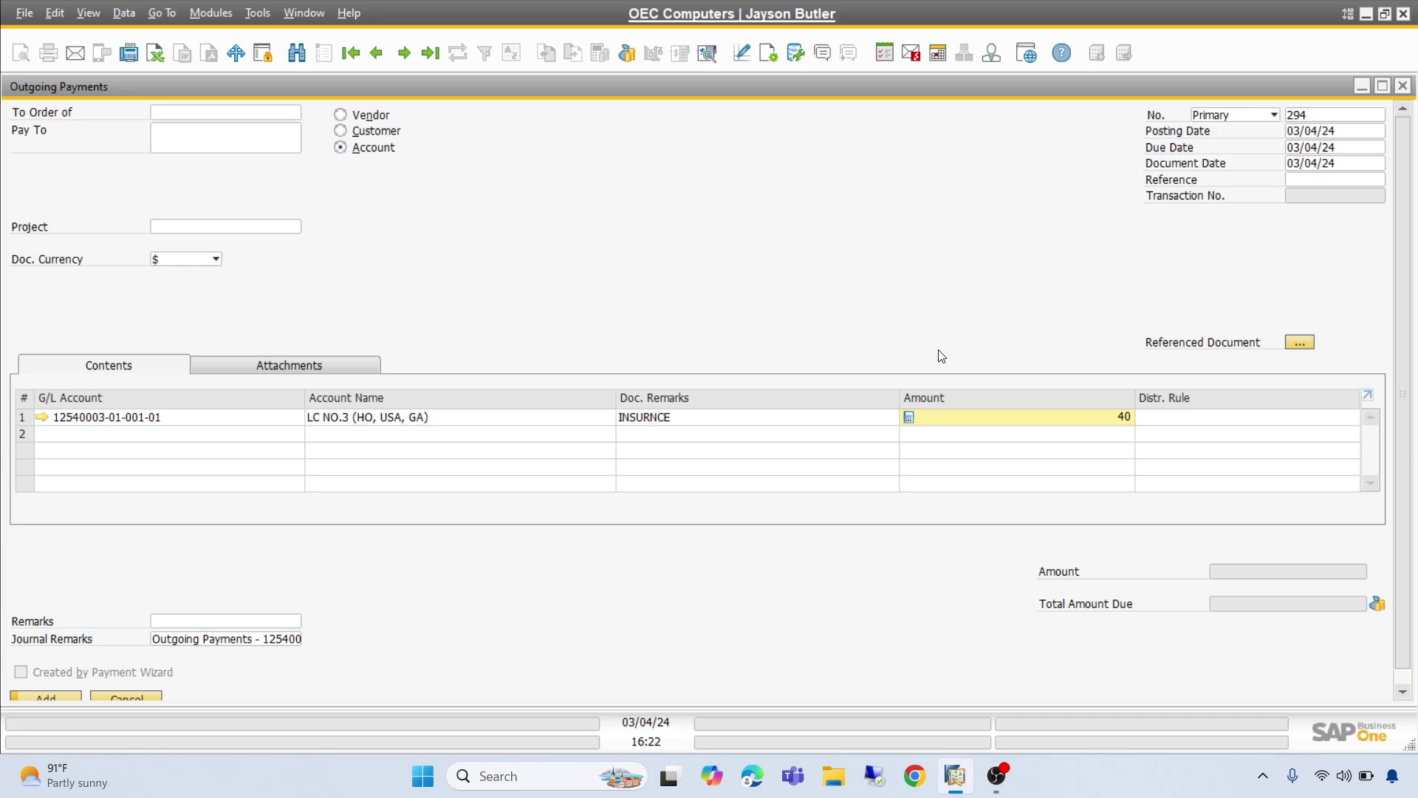
# Step: Set the payment means to cash from the Cash on Hand (Branch-1) G/L account, with a total of 40.00 $
pyautogui.click(1378, 605)
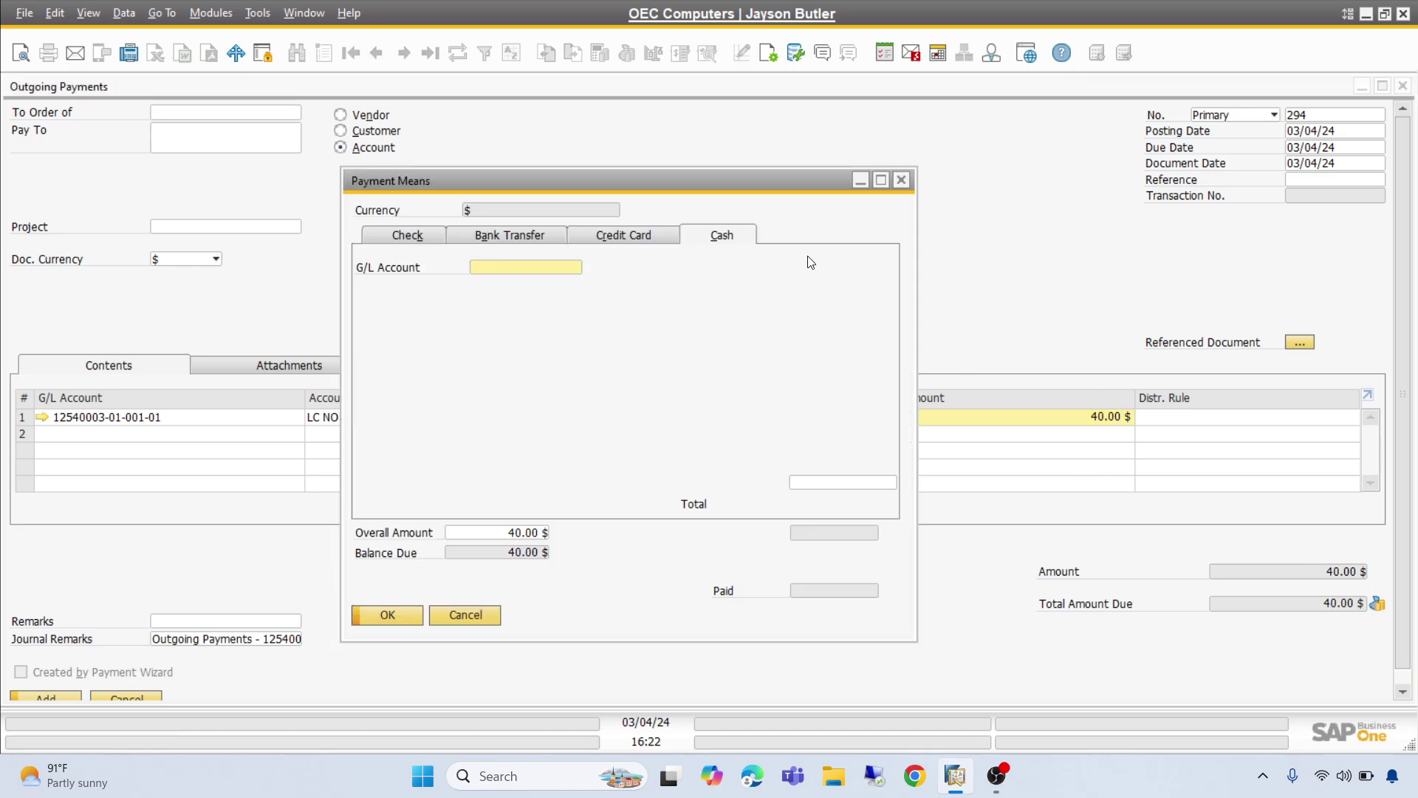
pyautogui.press('Tab')
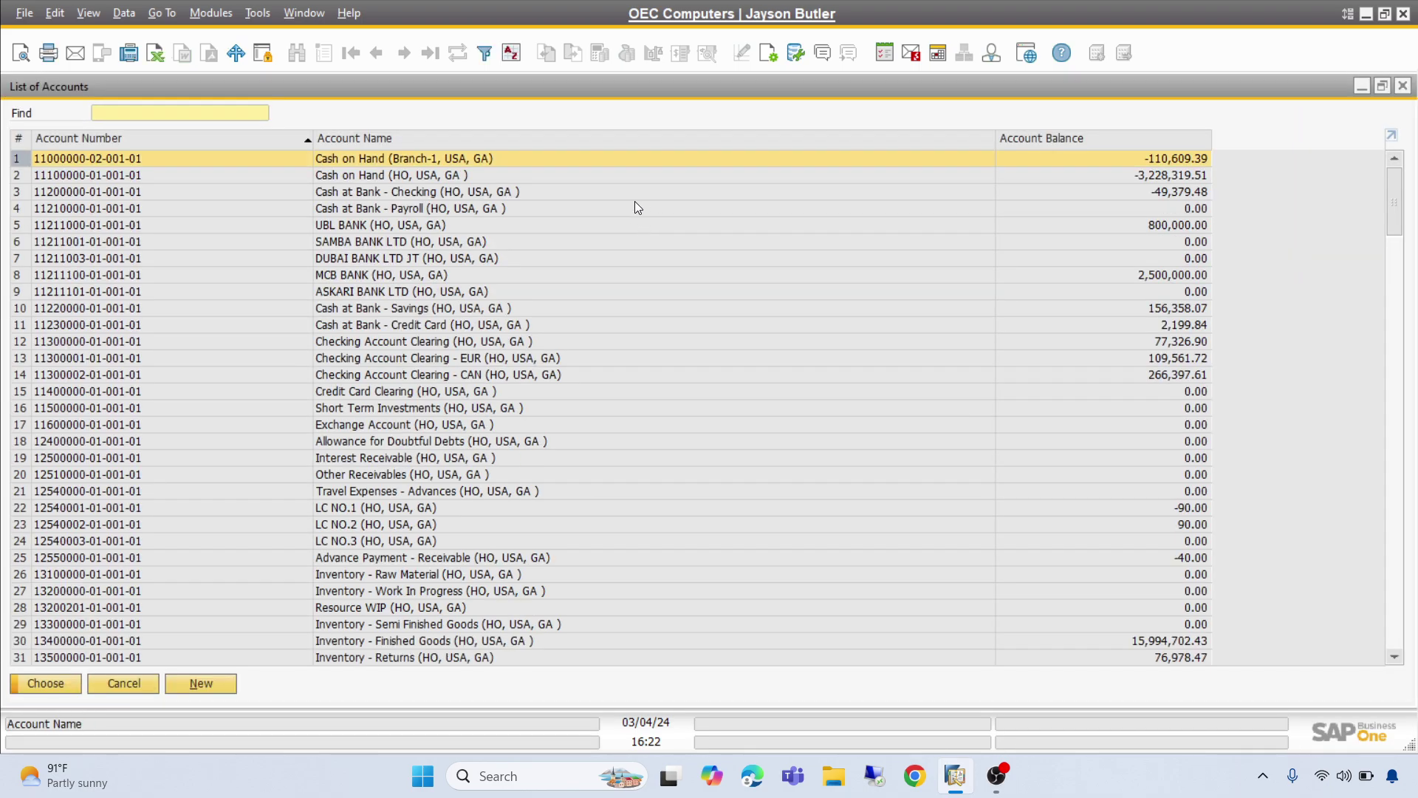
pyautogui.click(49, 681)
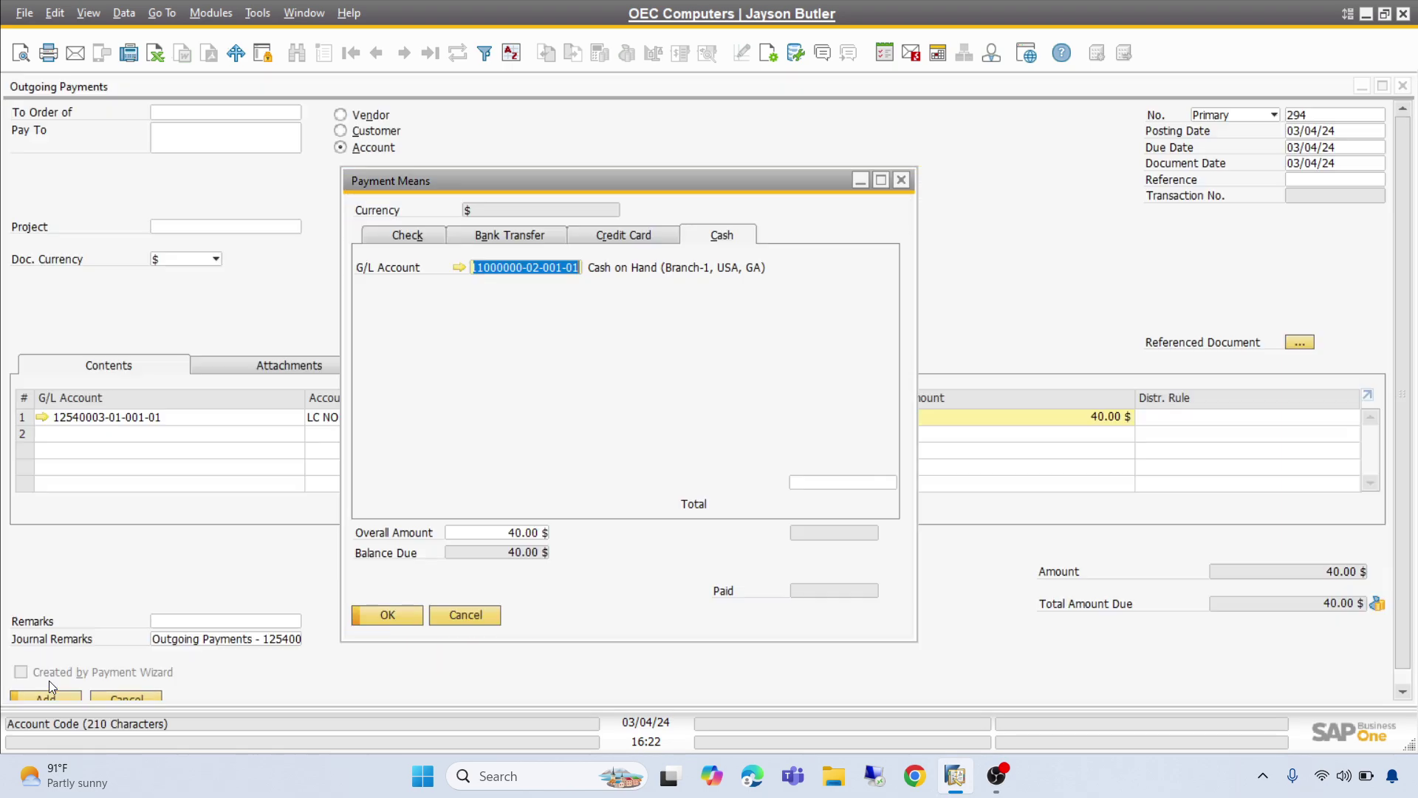
pyautogui.click(828, 483)
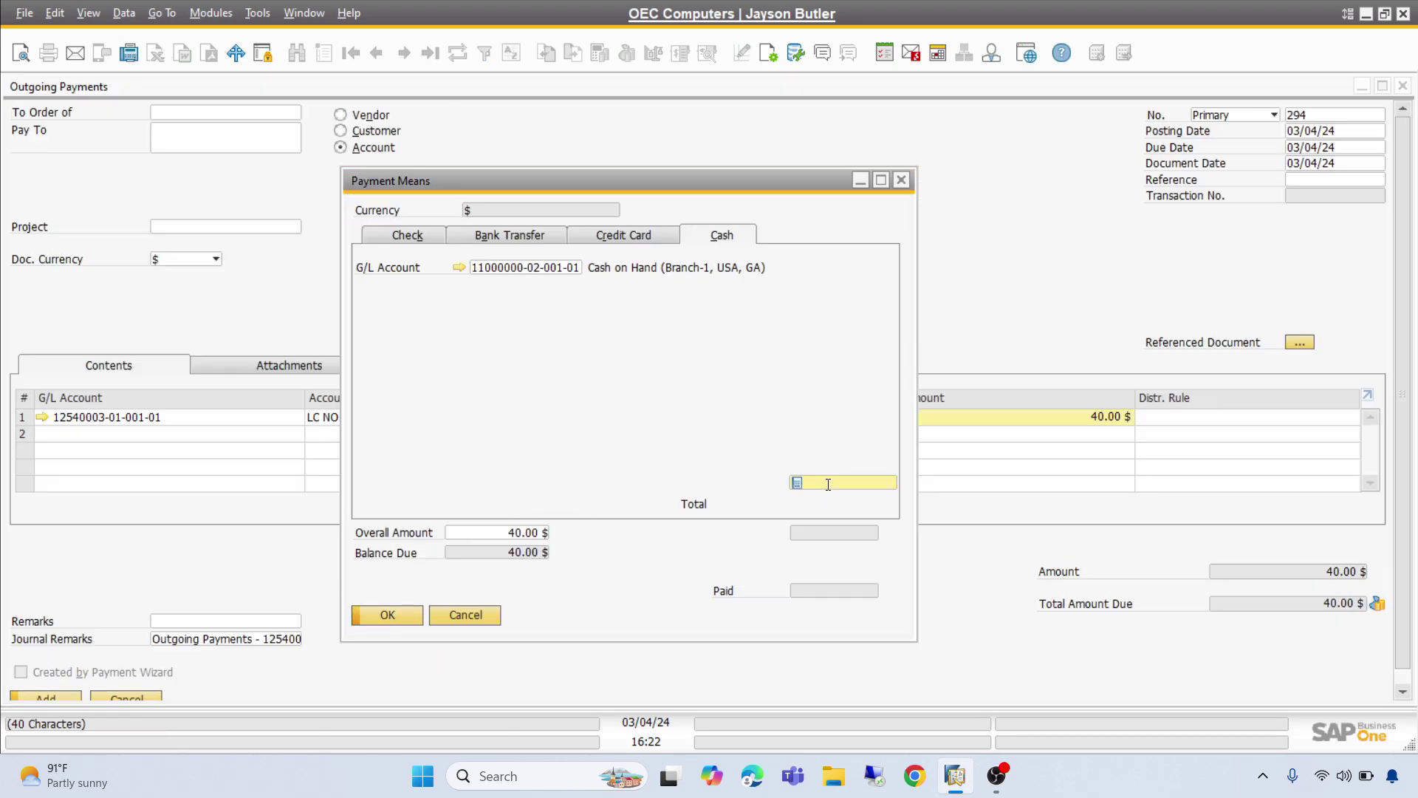
pyautogui.hotkey('ctrl', 'b')
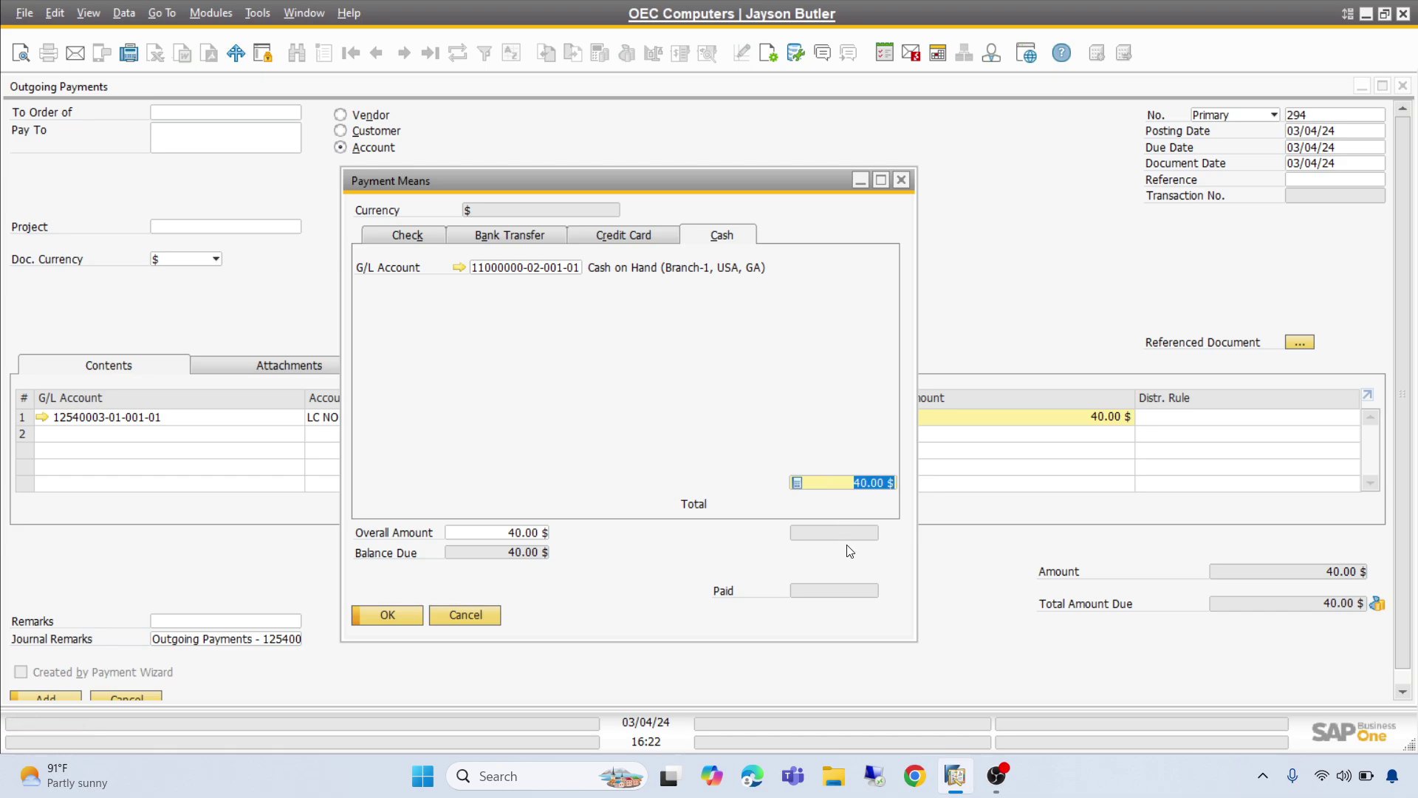
# Step: Close the payment means and discard the outgoing payment without saving
pyautogui.click(841, 586)
pyautogui.click(901, 181)
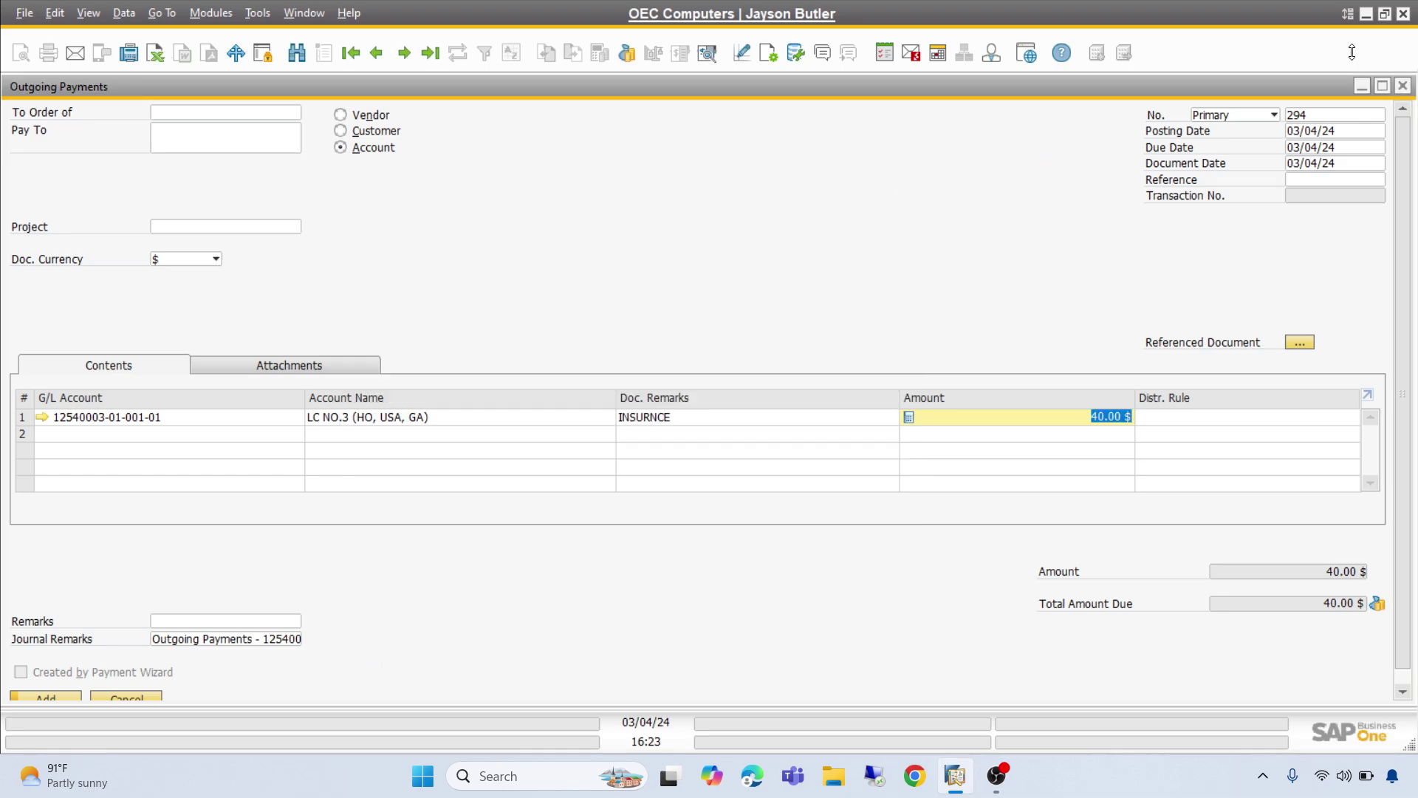
pyautogui.click(1407, 86)
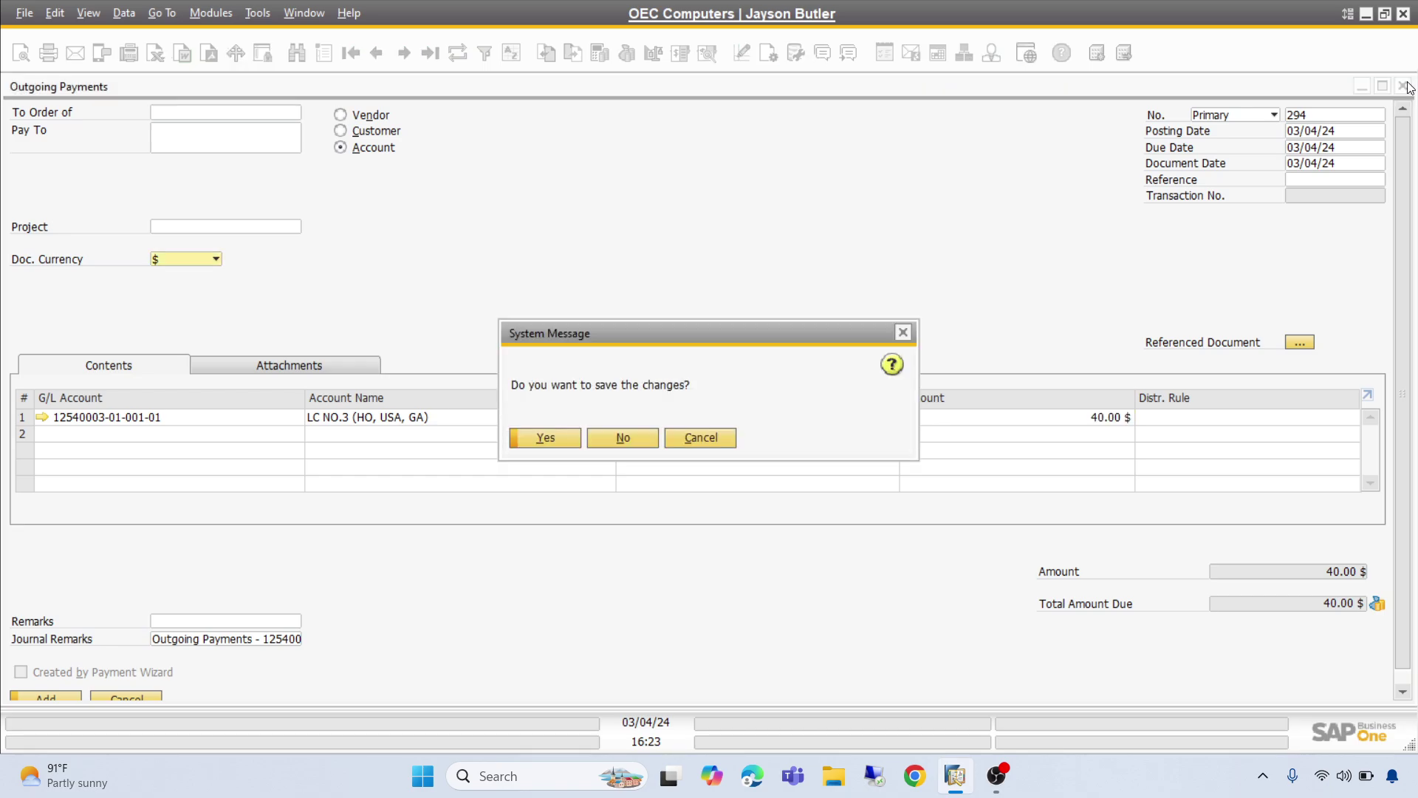
pyautogui.click(621, 437)
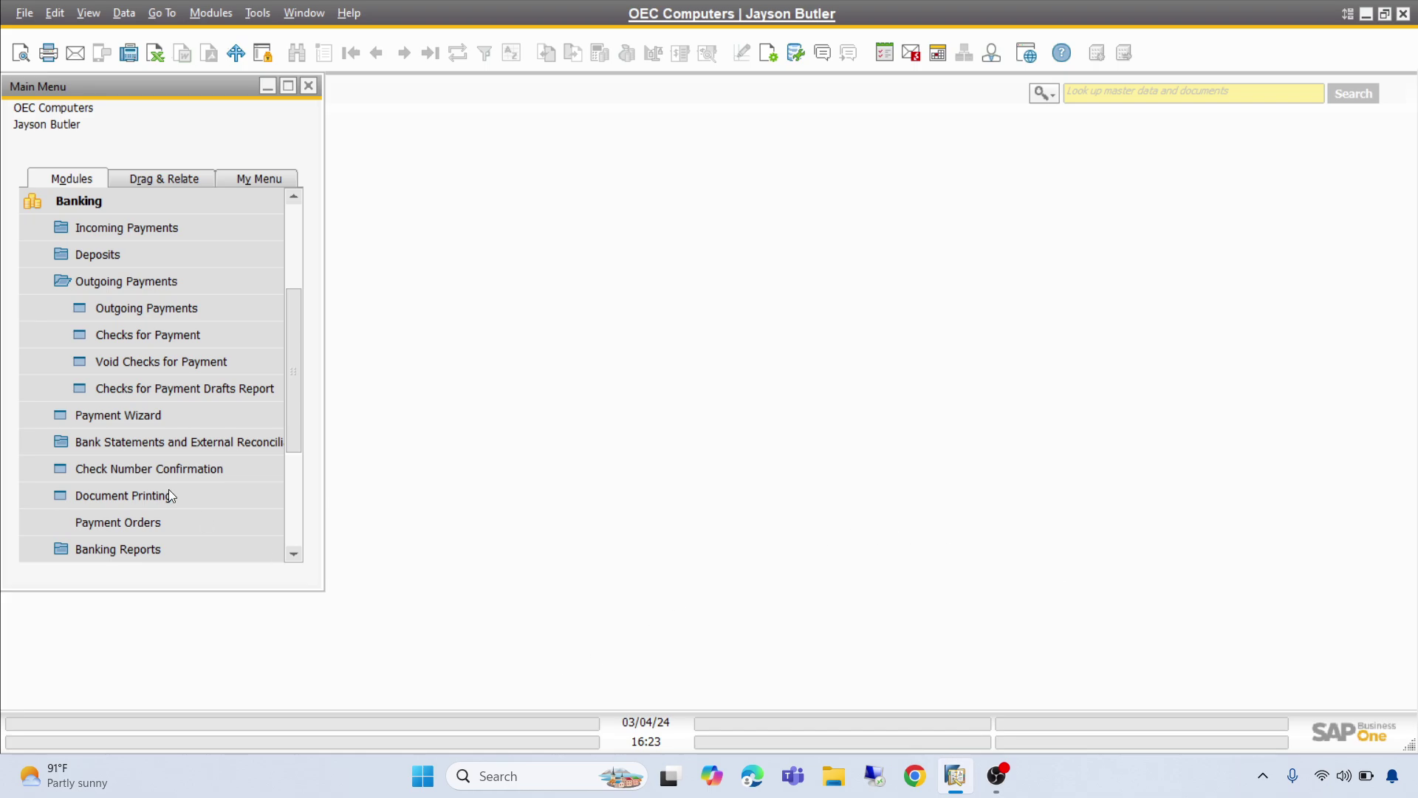
# Step: Open Landed Costs under Purchasing - A/P and go to the last landed cost document
pyautogui.click(294, 245)
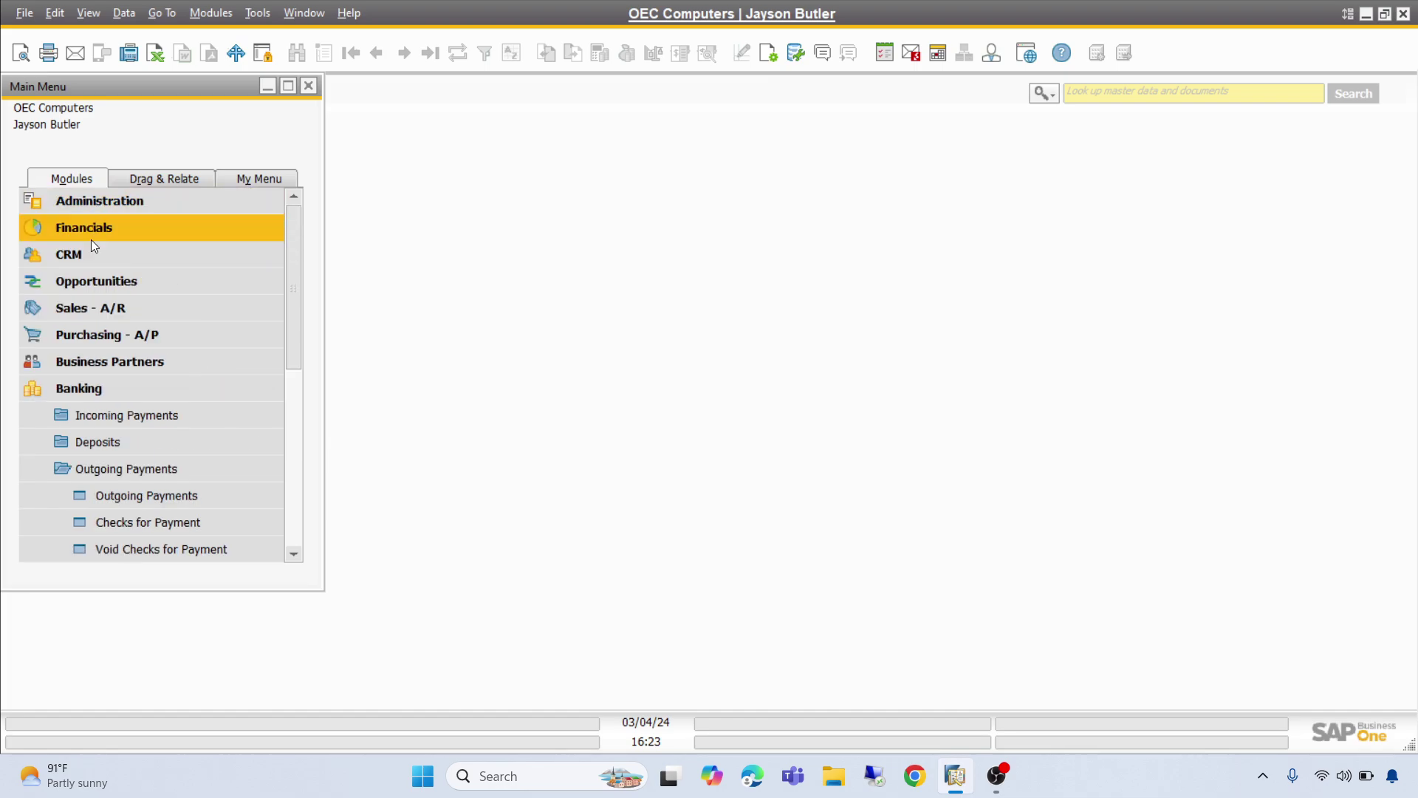
pyautogui.click(90, 333)
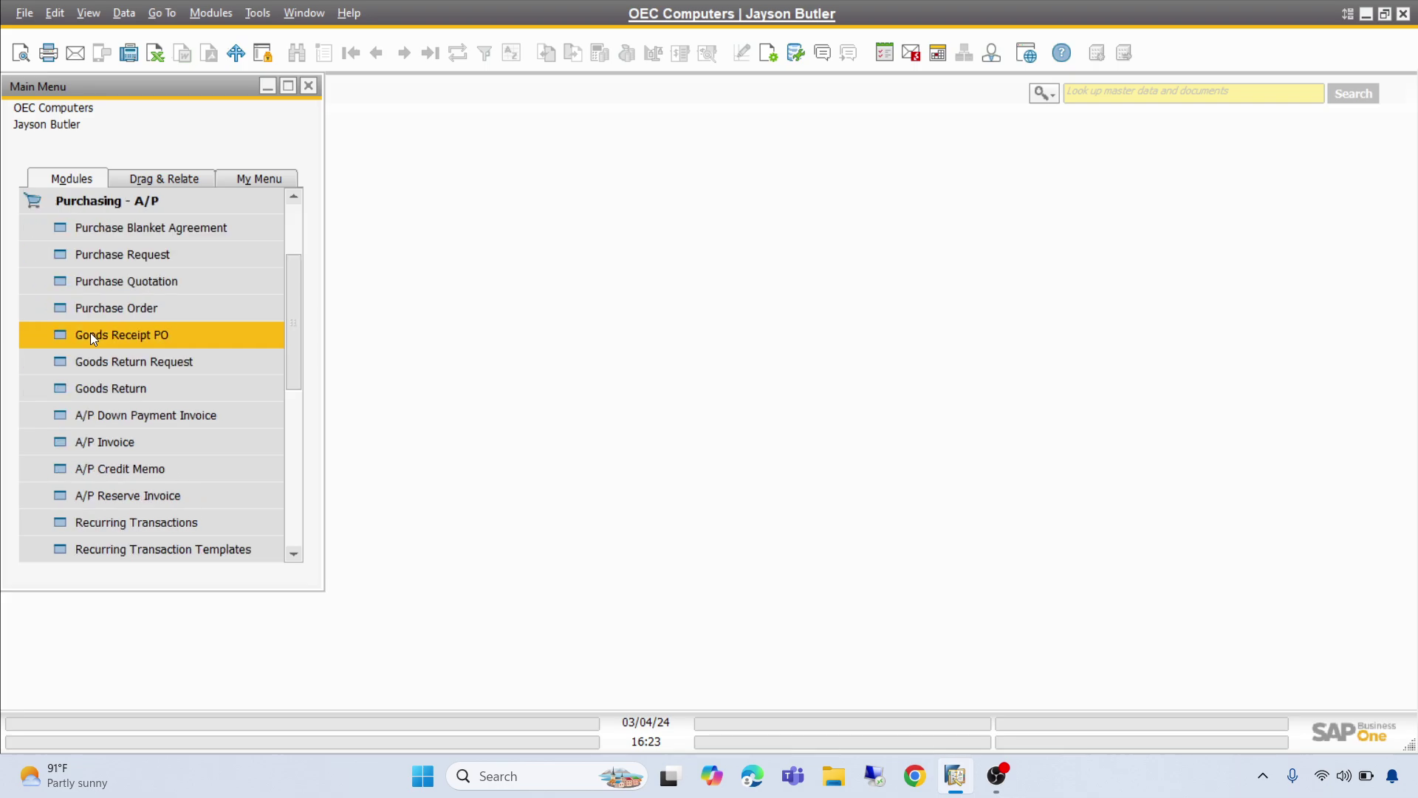
pyautogui.click(294, 419)
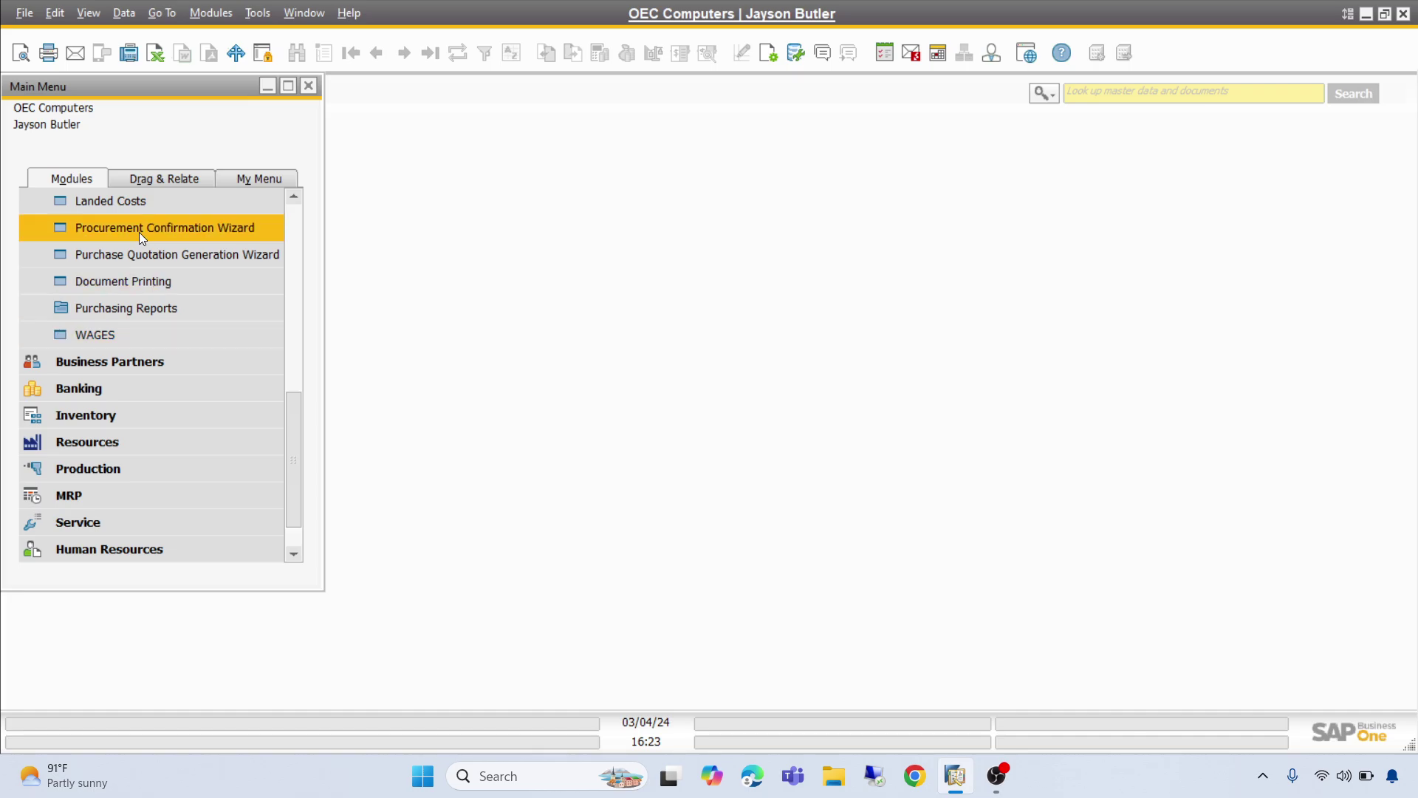
pyautogui.click(111, 201)
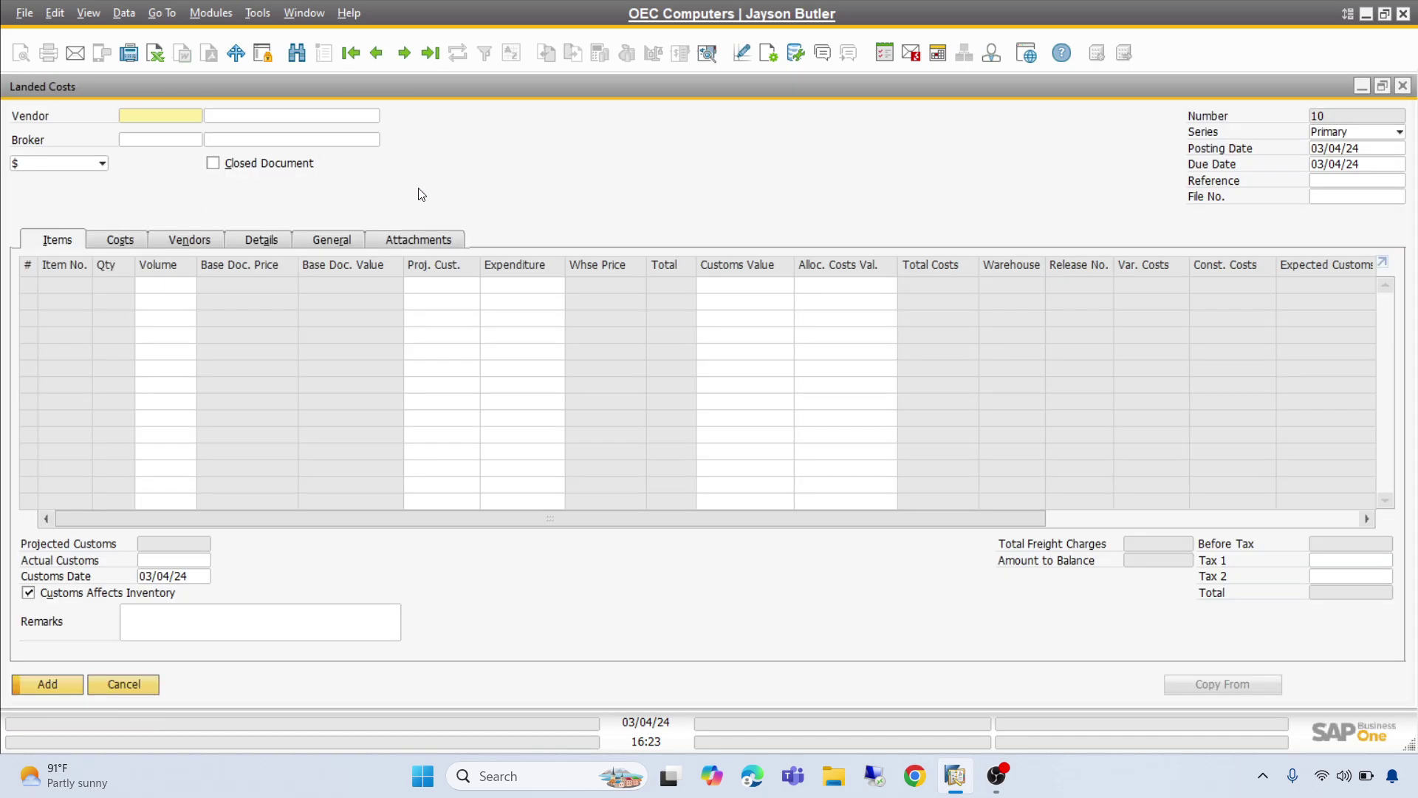
pyautogui.click(429, 53)
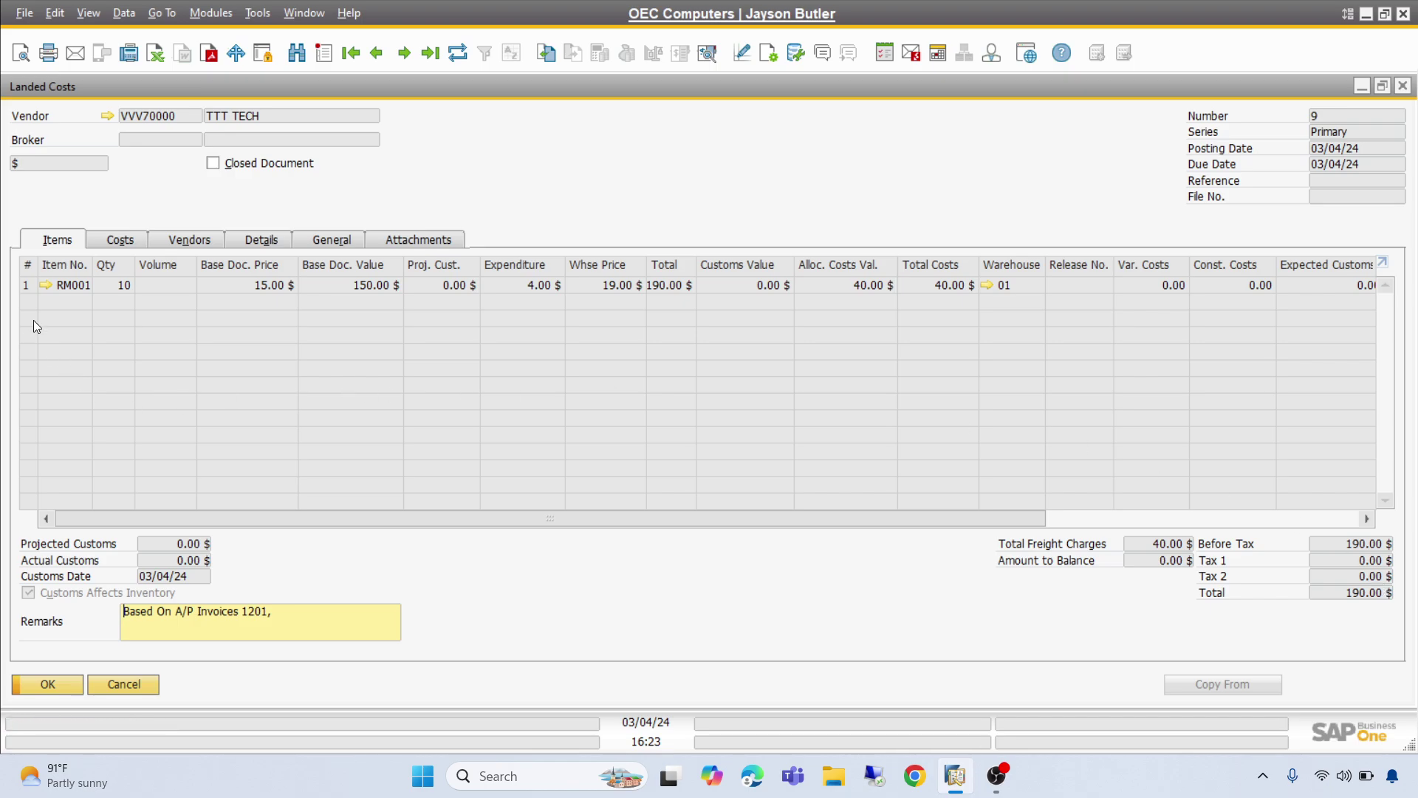
# Step: Open item RM001 from the landed cost line, examine its item cost per warehouse in the inventory data, and close the item record
pyautogui.click(44, 285)
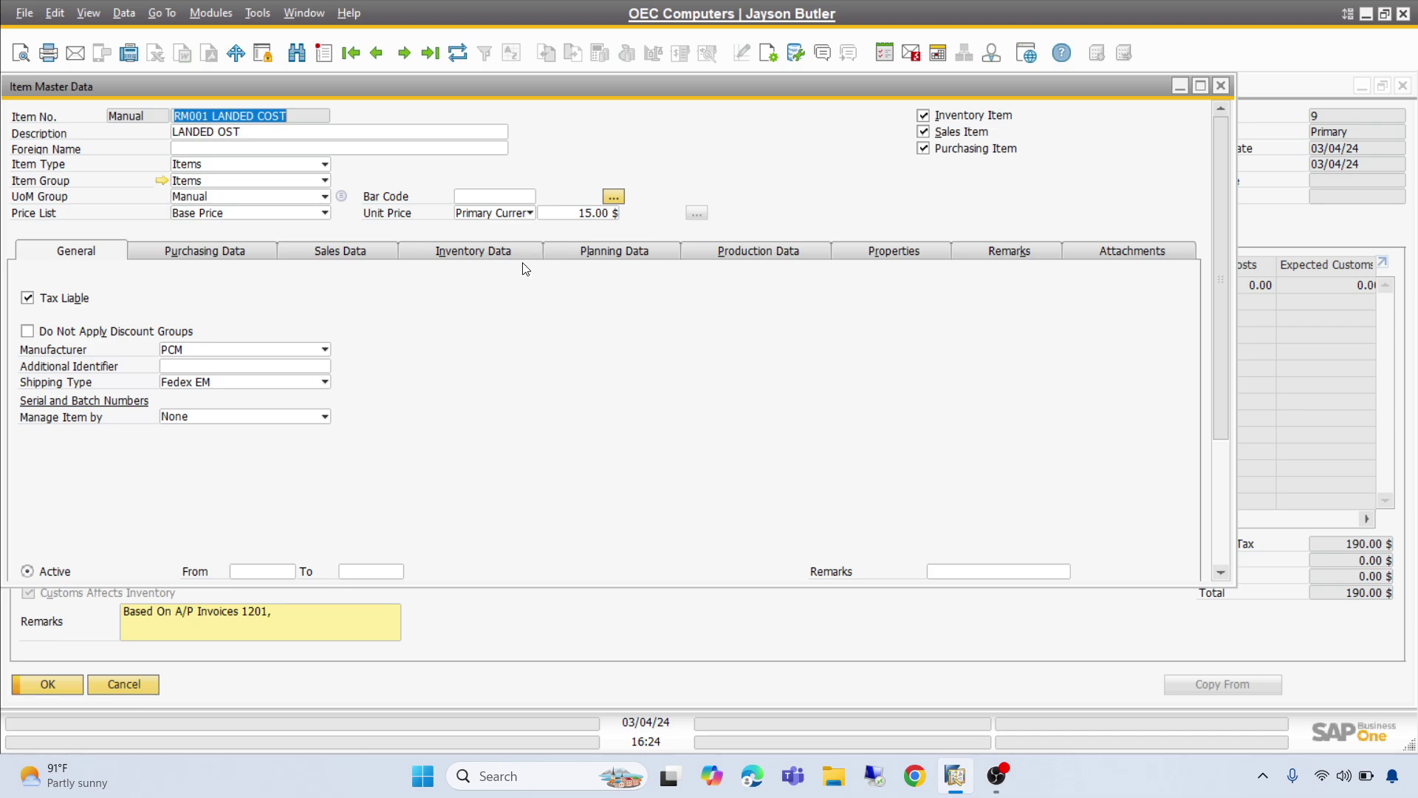
pyautogui.click(455, 251)
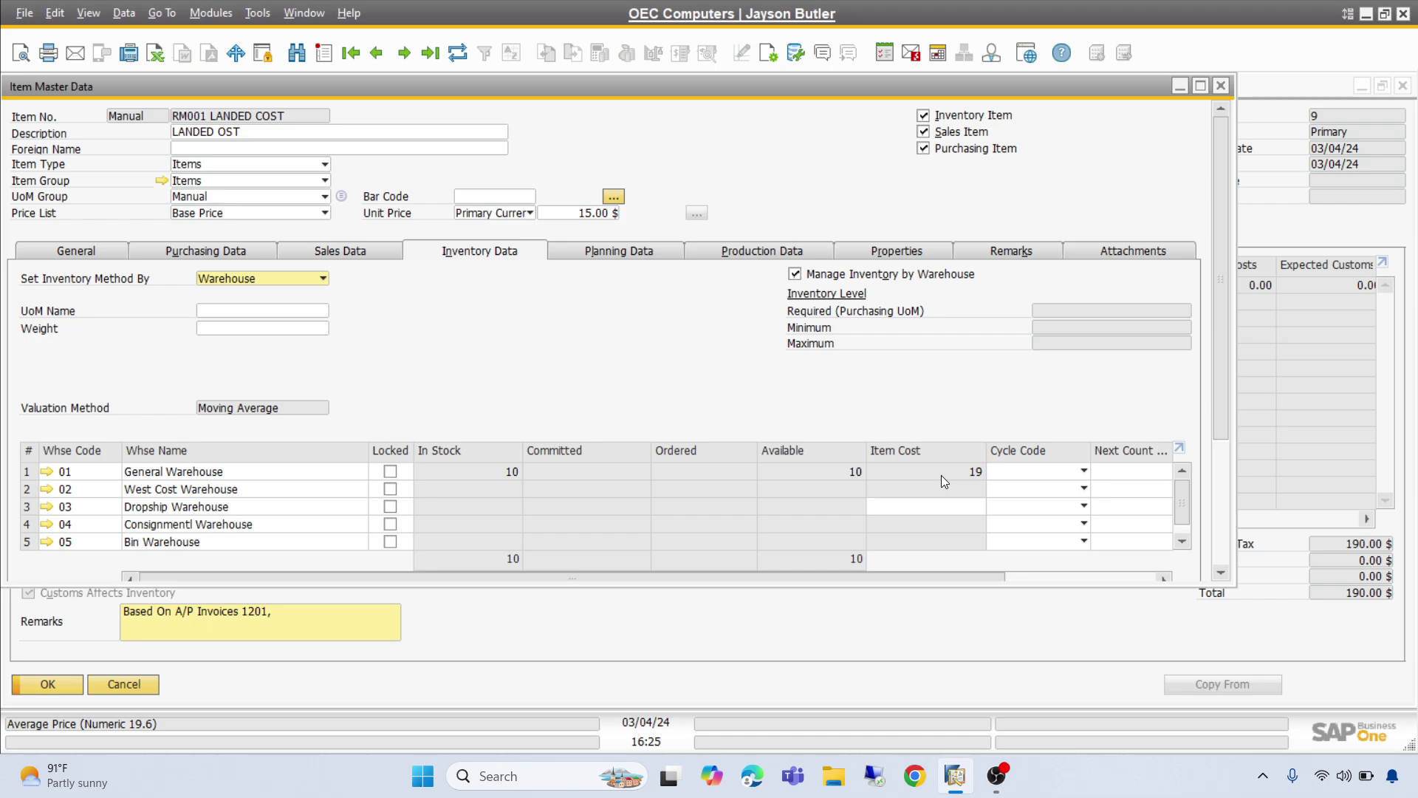
pyautogui.click(1223, 86)
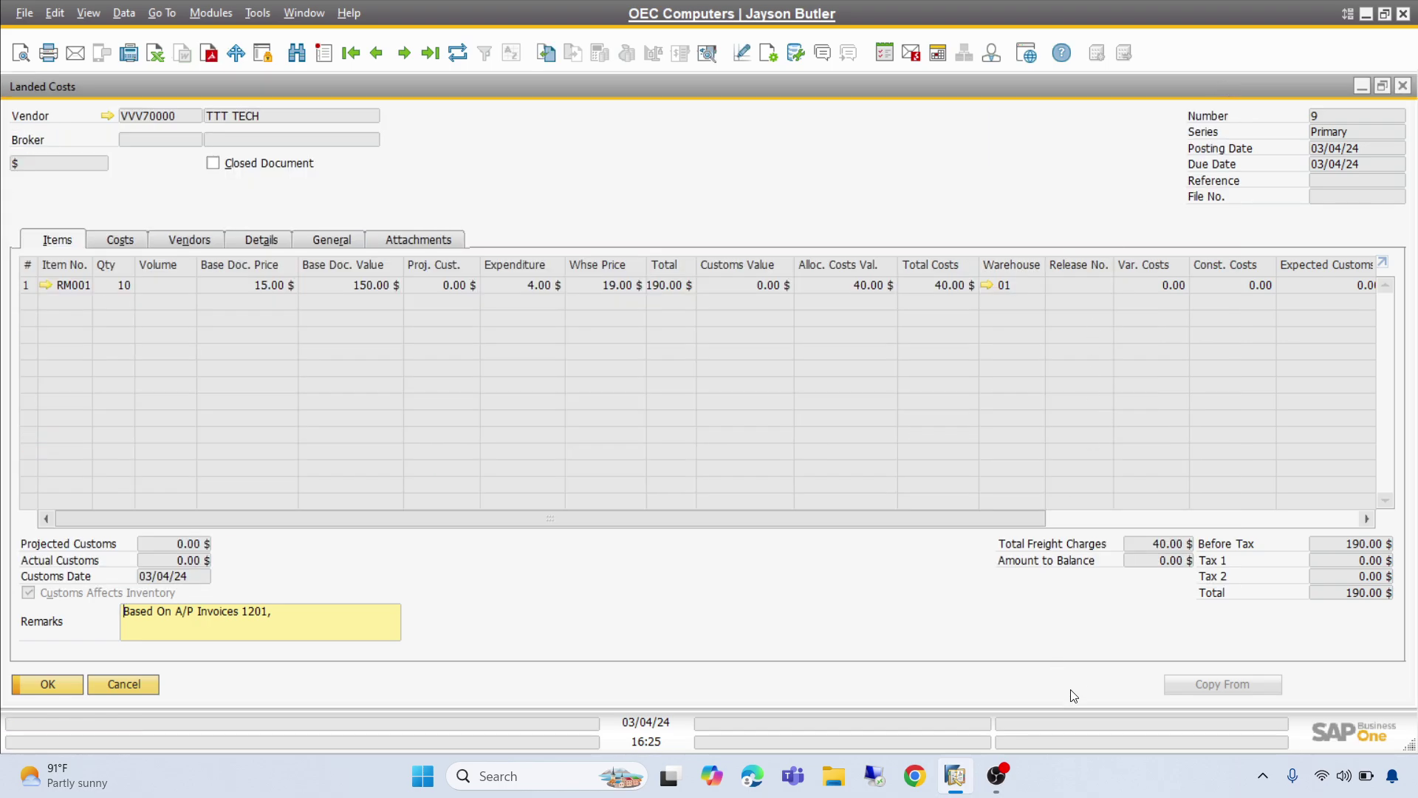
pyautogui.moveTo(996, 776)
pyautogui.click(1002, 707)
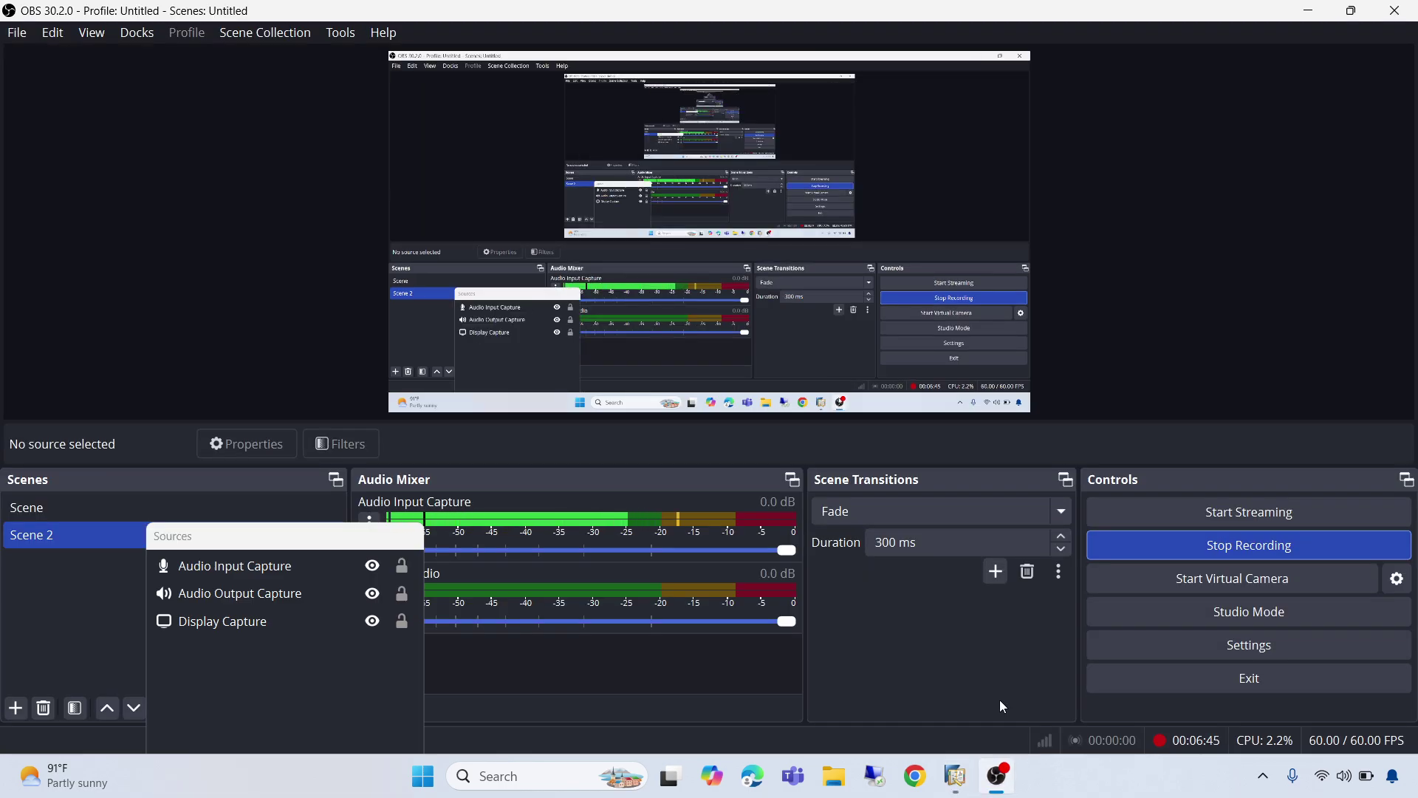